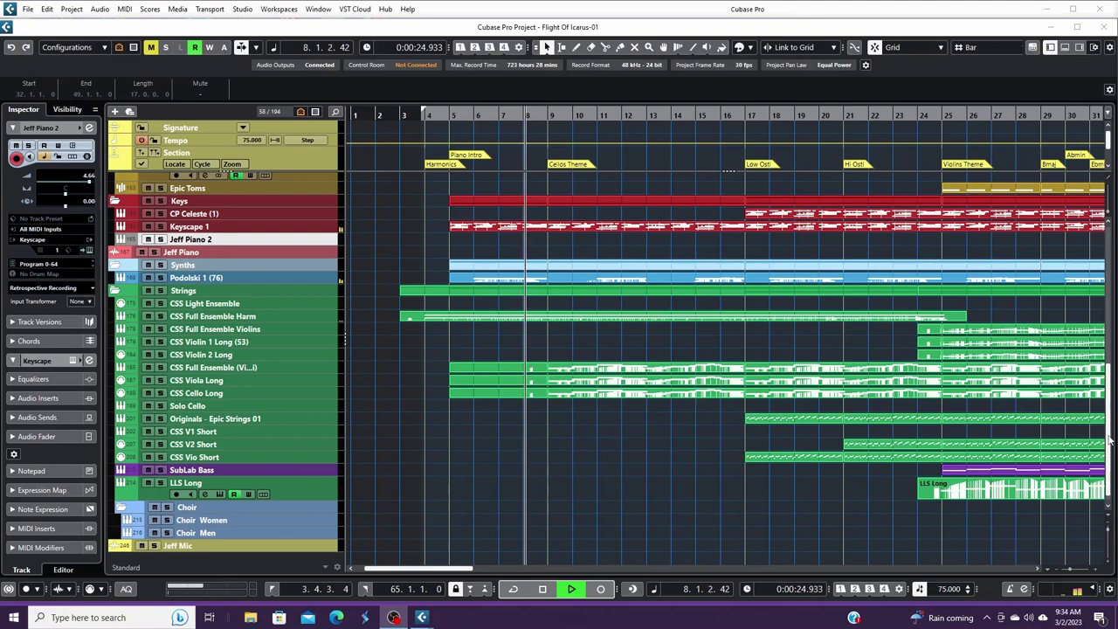
# - Examine the combined notes of the string ensemble parts in the Key Editor during playback, and close the editor
pyautogui.scroll(1, 1109, 441)
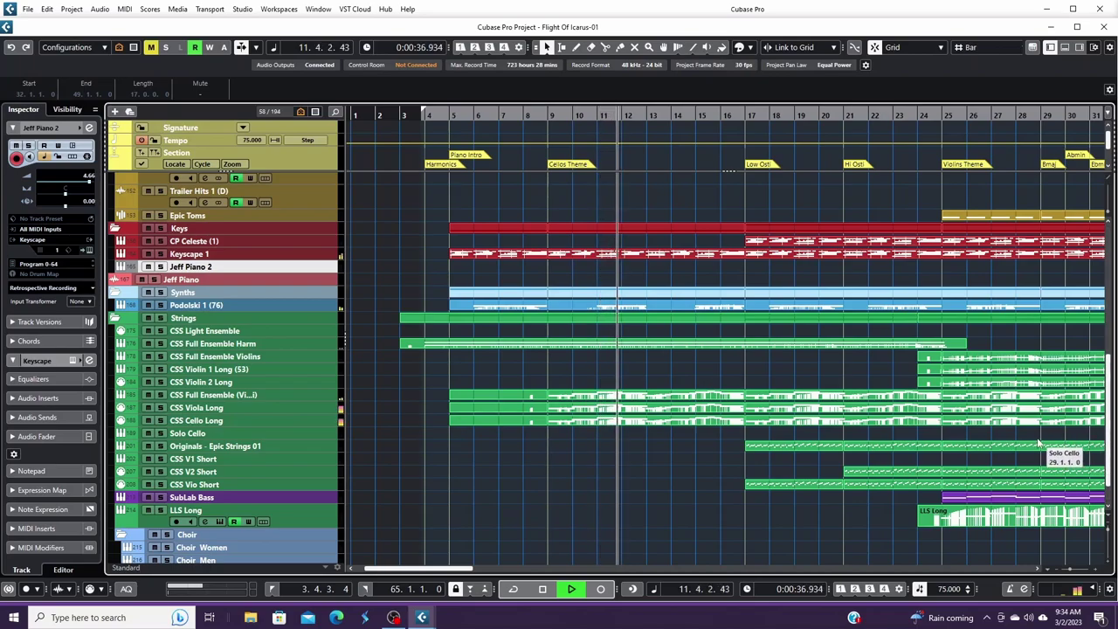
pyautogui.doubleClick(827, 315)
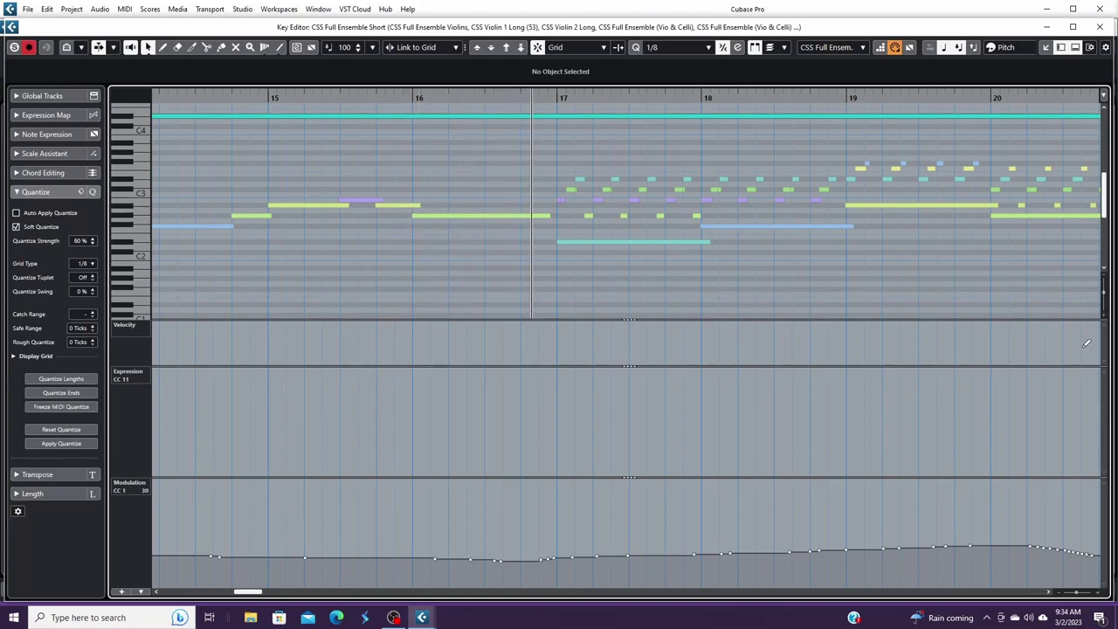
pyautogui.click(1102, 30)
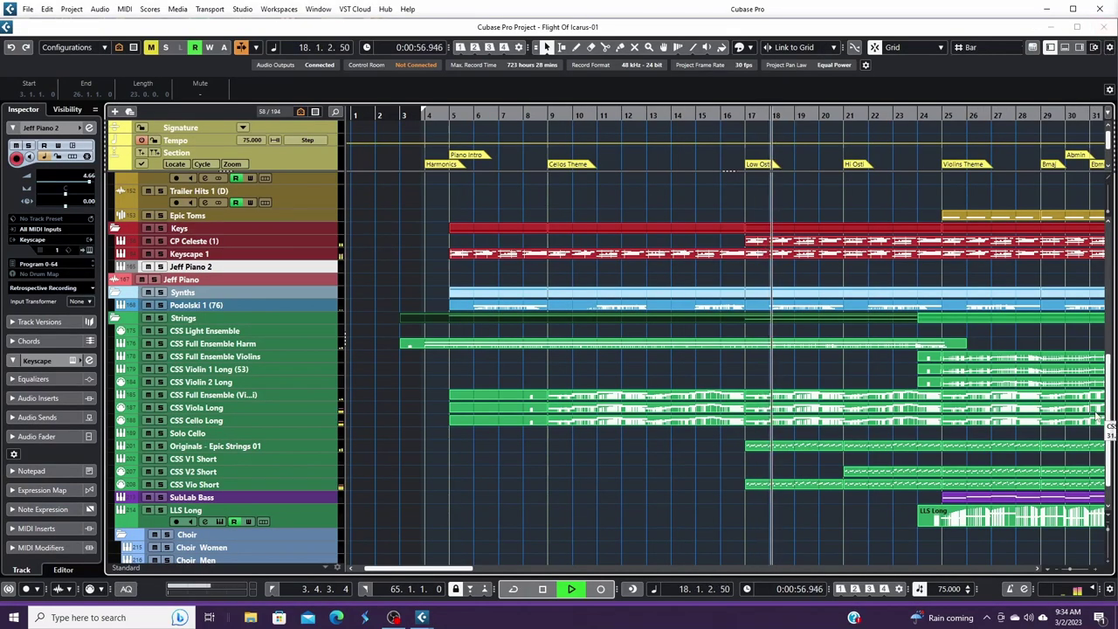
# - Examine the CP Celeste and Keyscape 1 notes from bar 25 onward in the Key Editor, and close the editor
pyautogui.scroll(-2, 1107, 424)
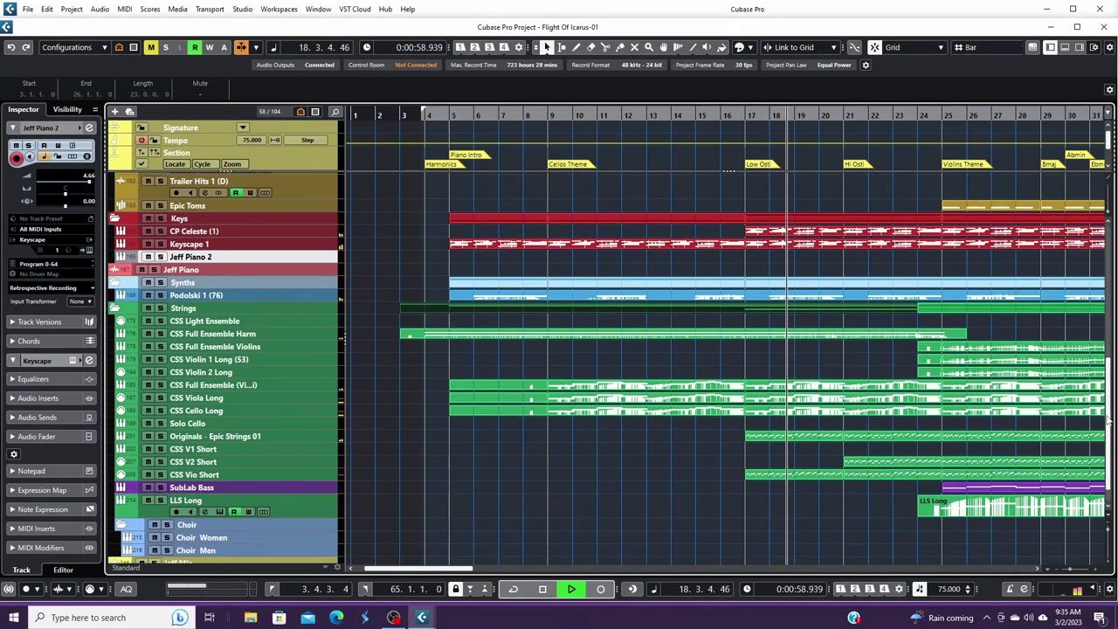
pyautogui.scroll(-1, 1107, 423)
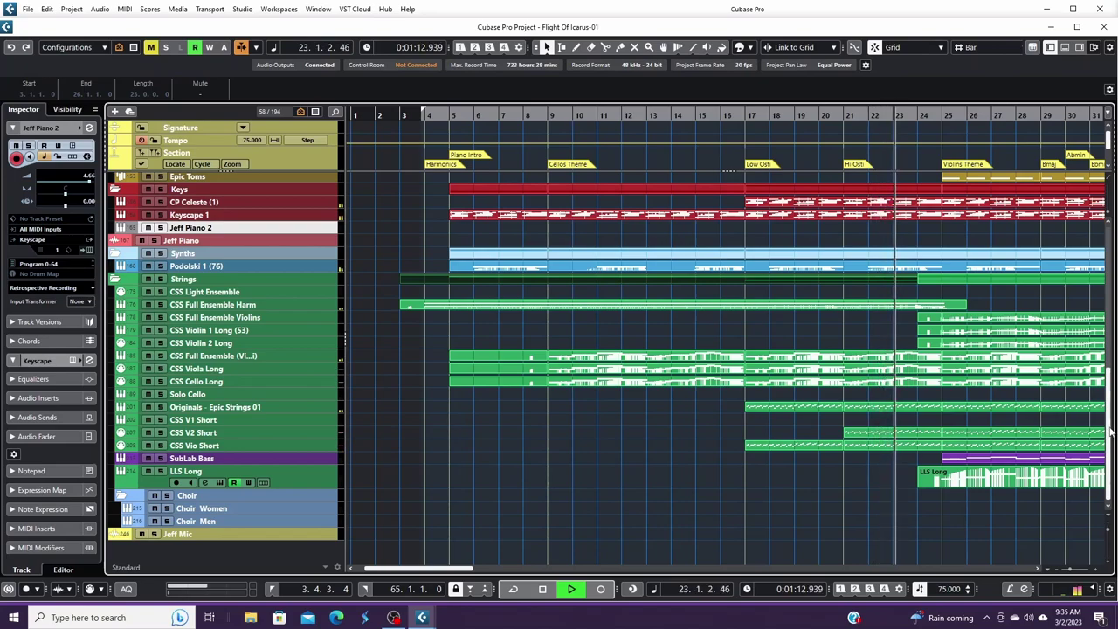
pyautogui.moveTo(1110, 432); pyautogui.dragTo(1109, 356)
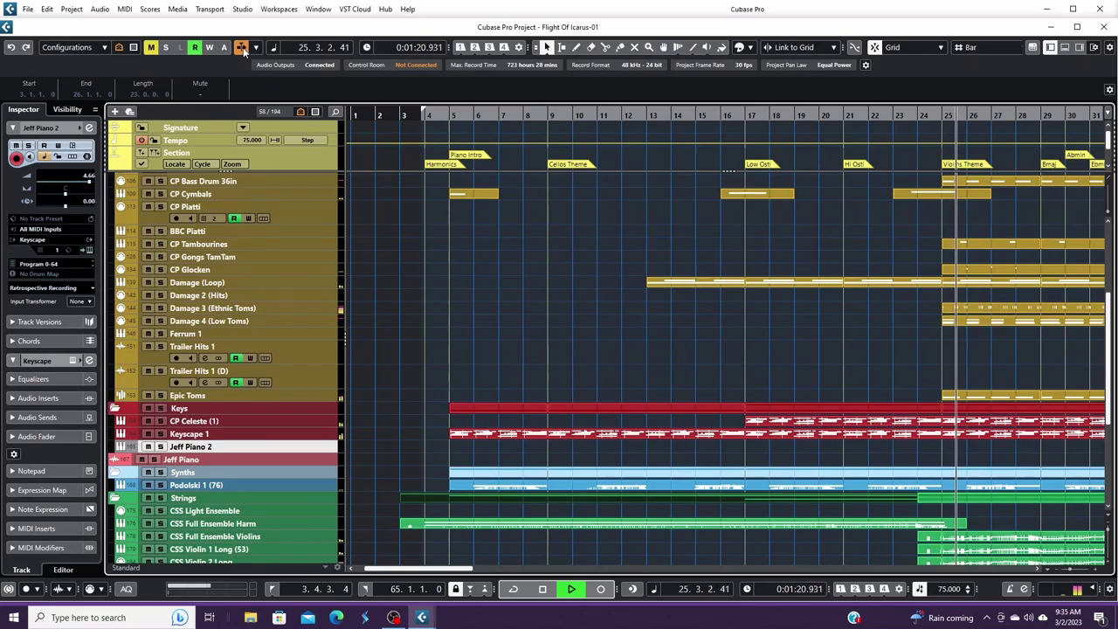
pyautogui.doubleClick(1021, 423)
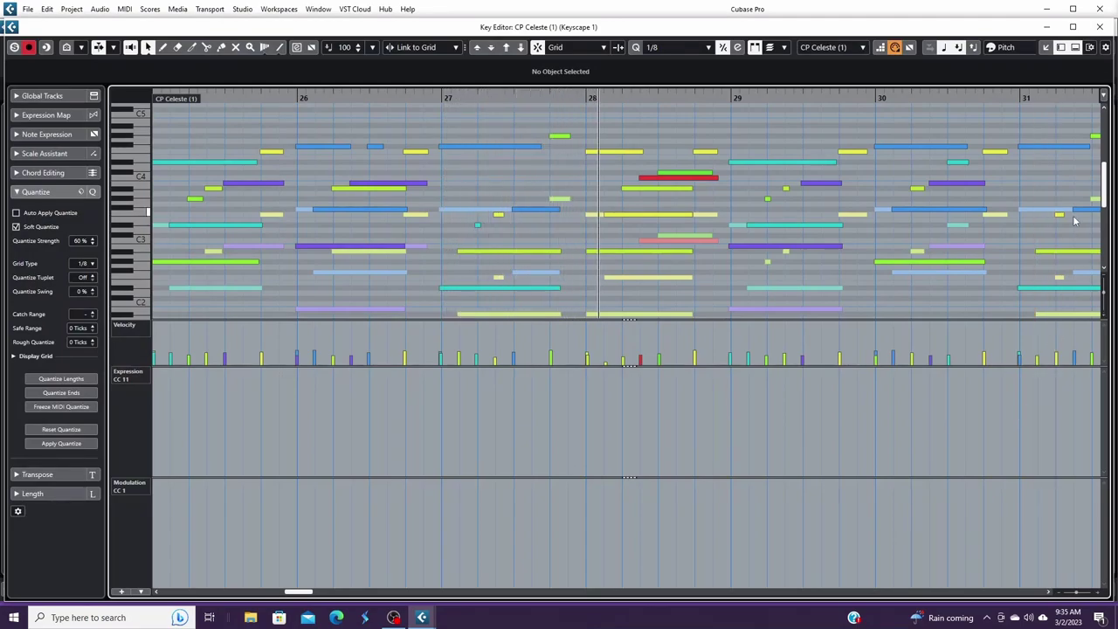
pyautogui.click(1101, 28)
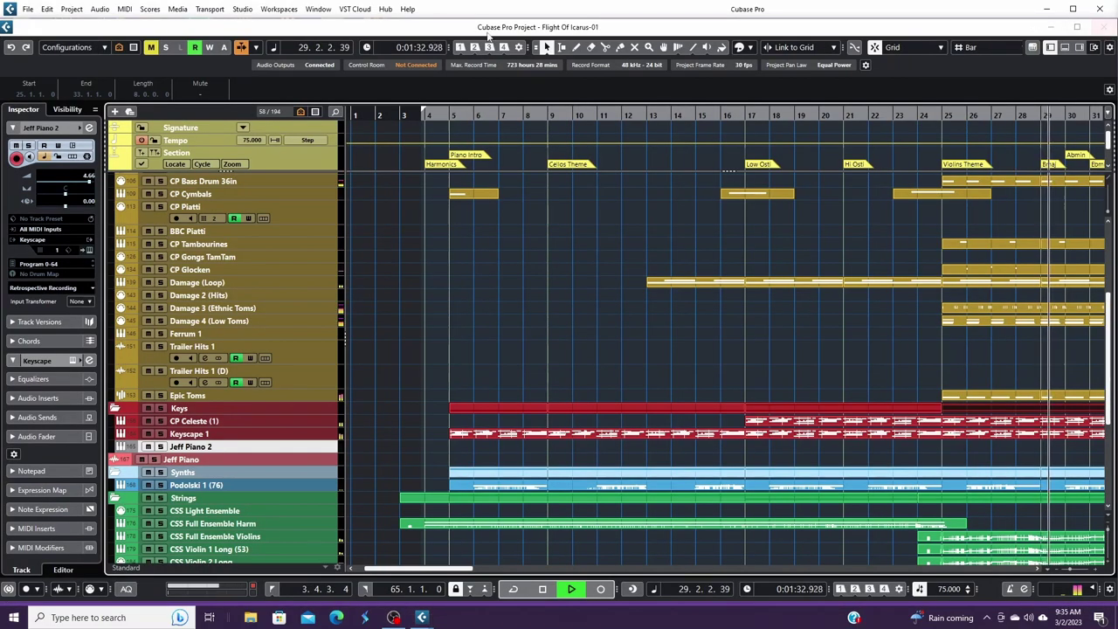
# - Resume auto-scroll and examine the Brass folder's notes around bars 34 to 39 in the Key Editor before closing it
pyautogui.click(242, 48)
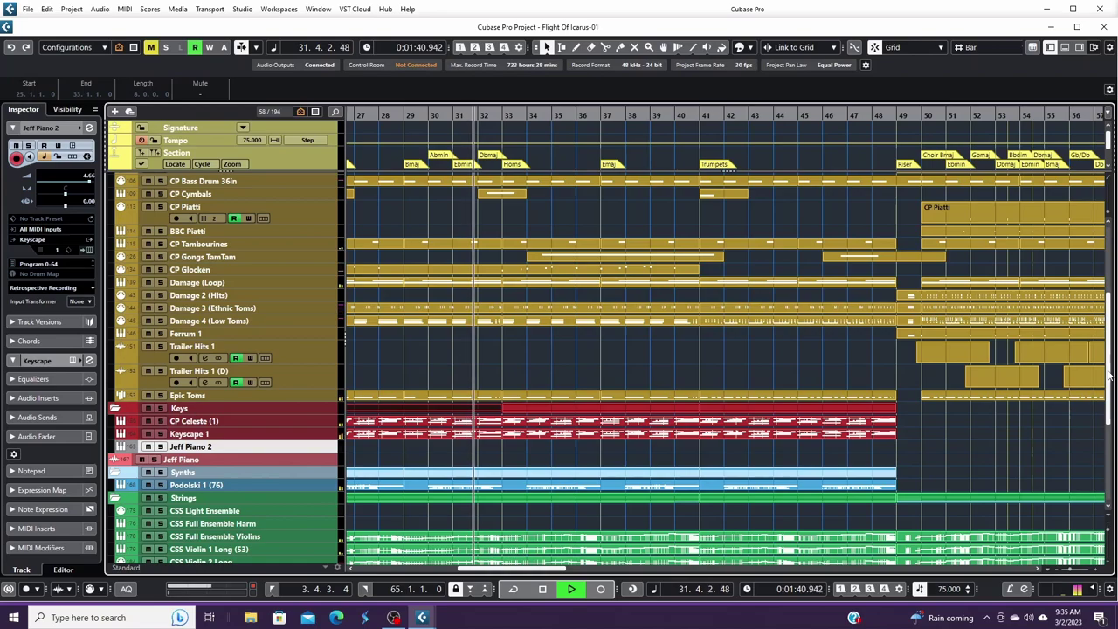
pyautogui.scroll(2, 1110, 367)
pyautogui.scroll(8, 1107, 366)
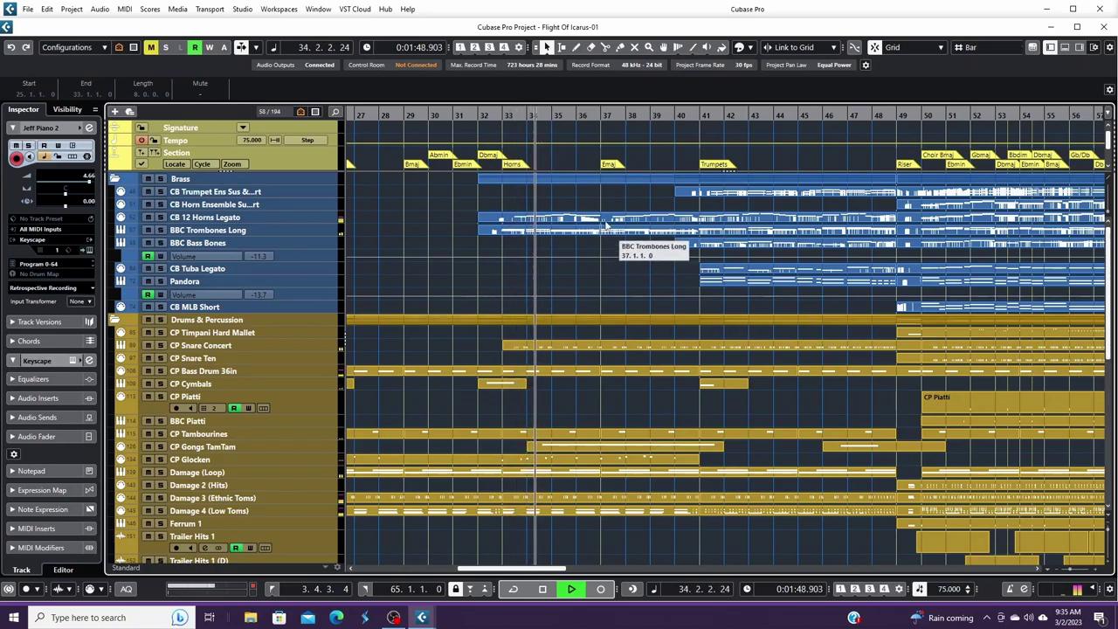
pyautogui.doubleClick(598, 178)
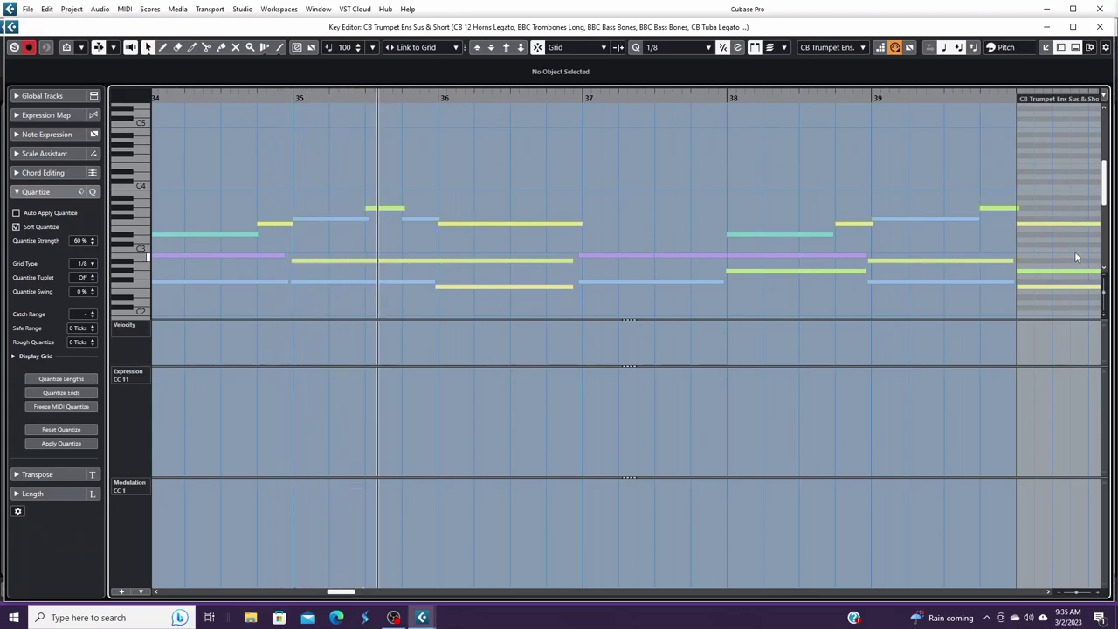
pyautogui.click(1096, 29)
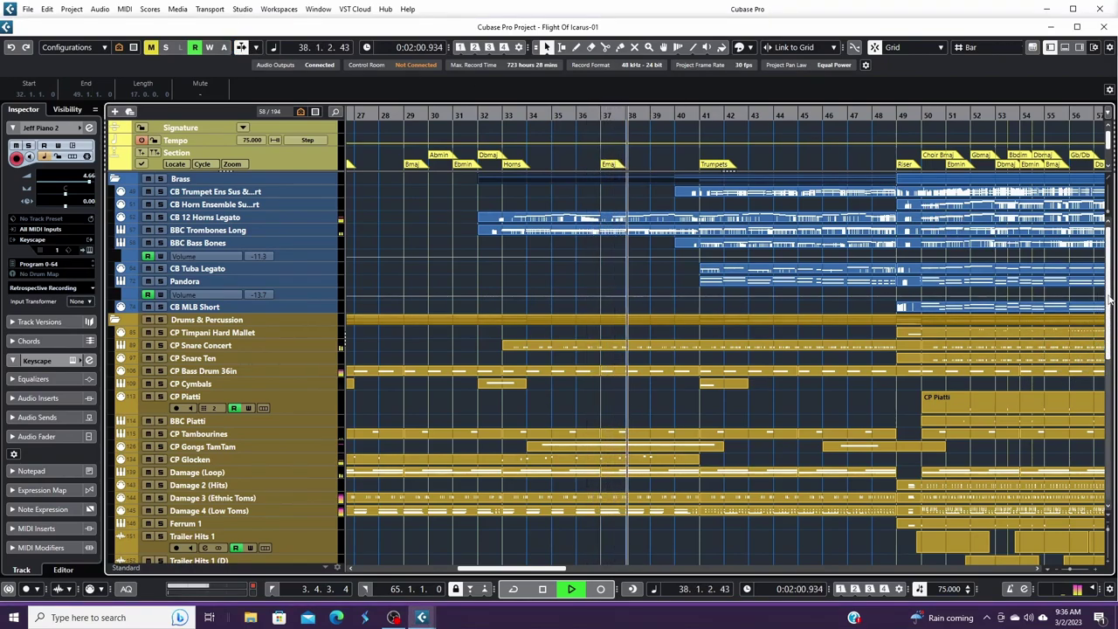
# - Review the brass, percussion, keys, strings and choir tracks while the arrangement plays to its end, and stop playback
pyautogui.scroll(-10, 1109, 301)
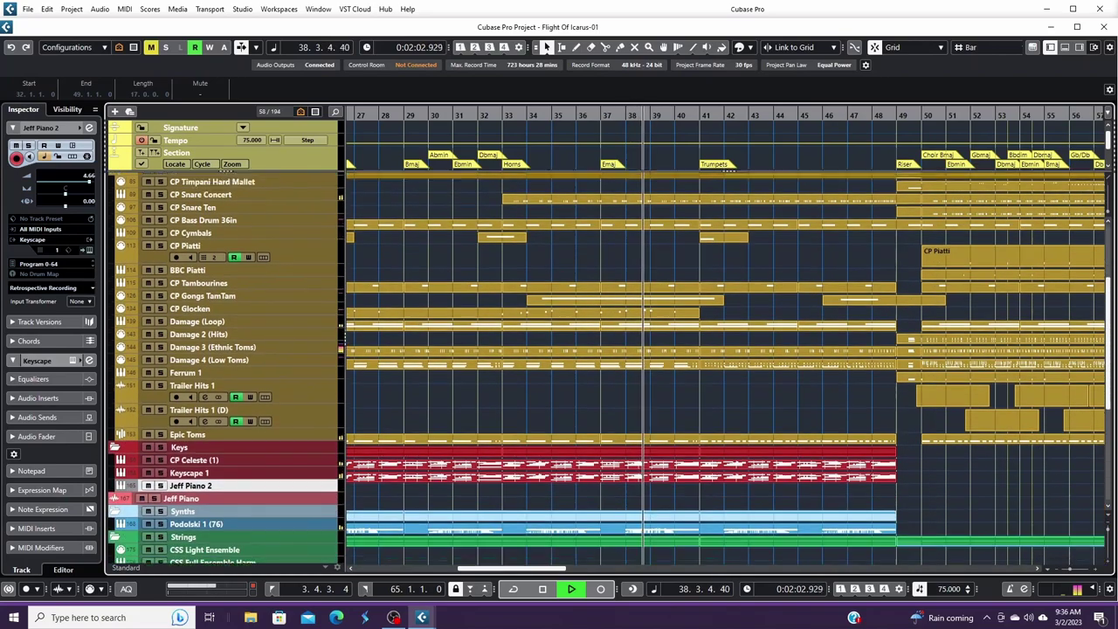
pyautogui.scroll(-6, 1109, 301)
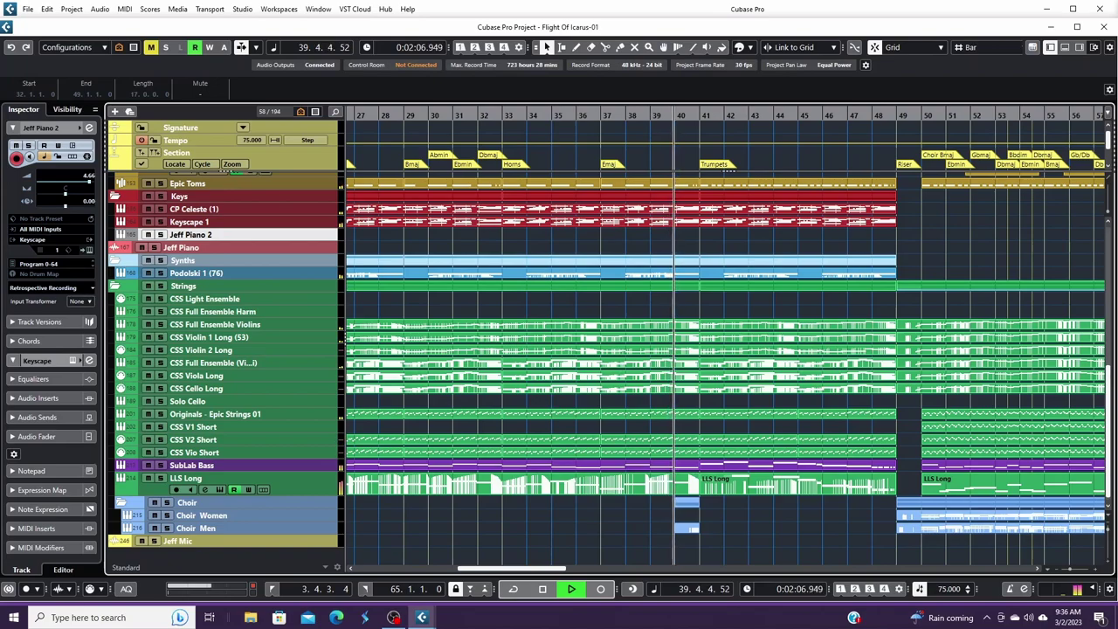
pyautogui.scroll(7, 609, 337)
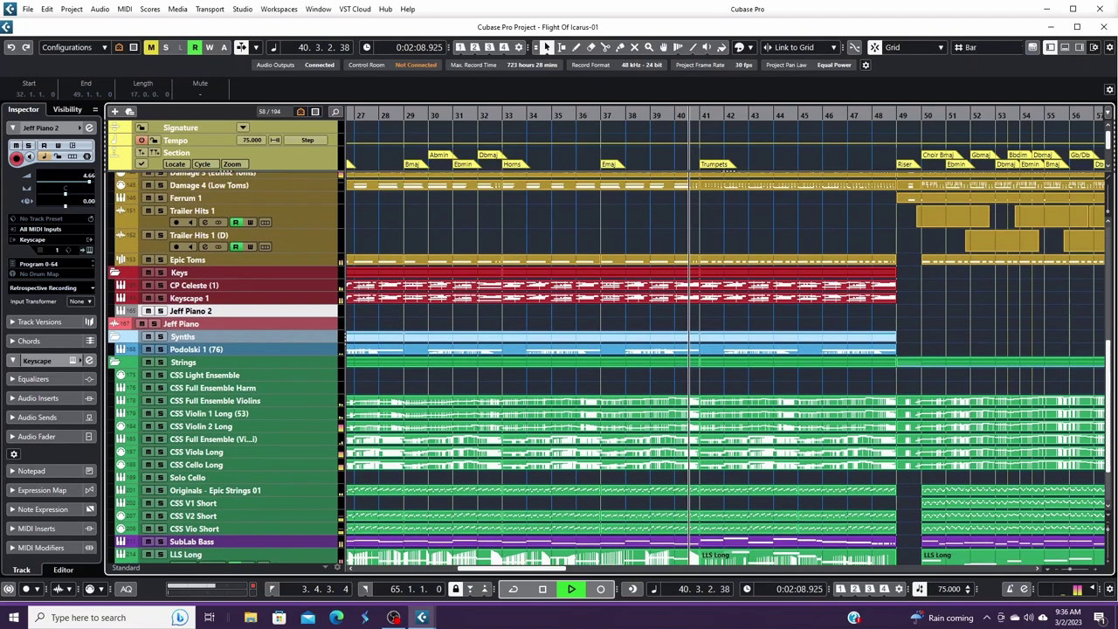
pyautogui.scroll(8, 608, 336)
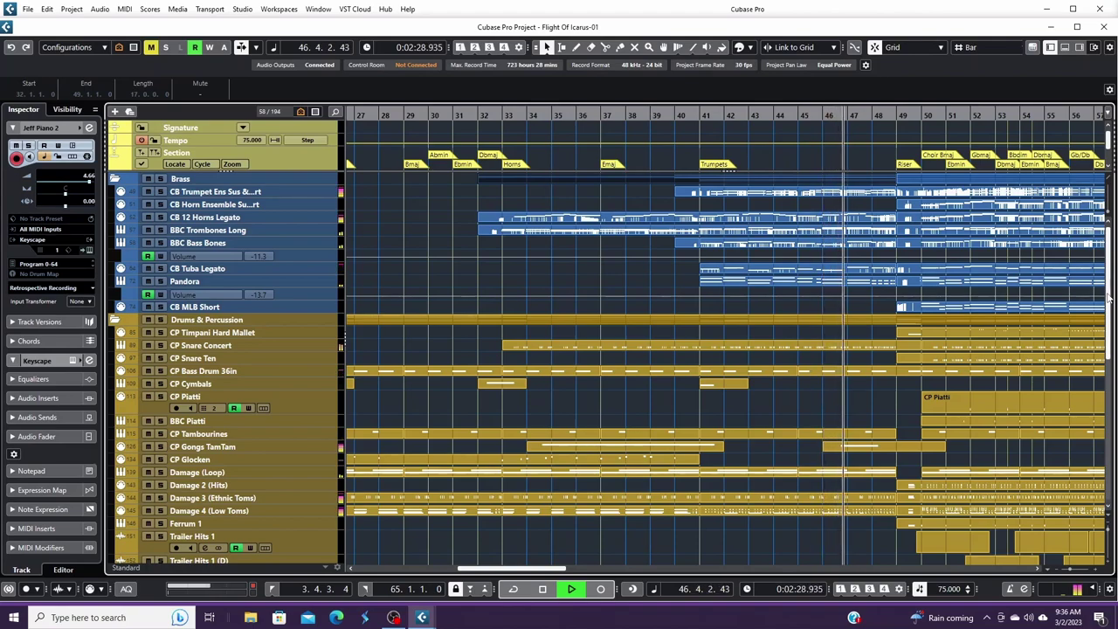
pyautogui.moveTo(1107, 297); pyautogui.dragTo(1107, 356)
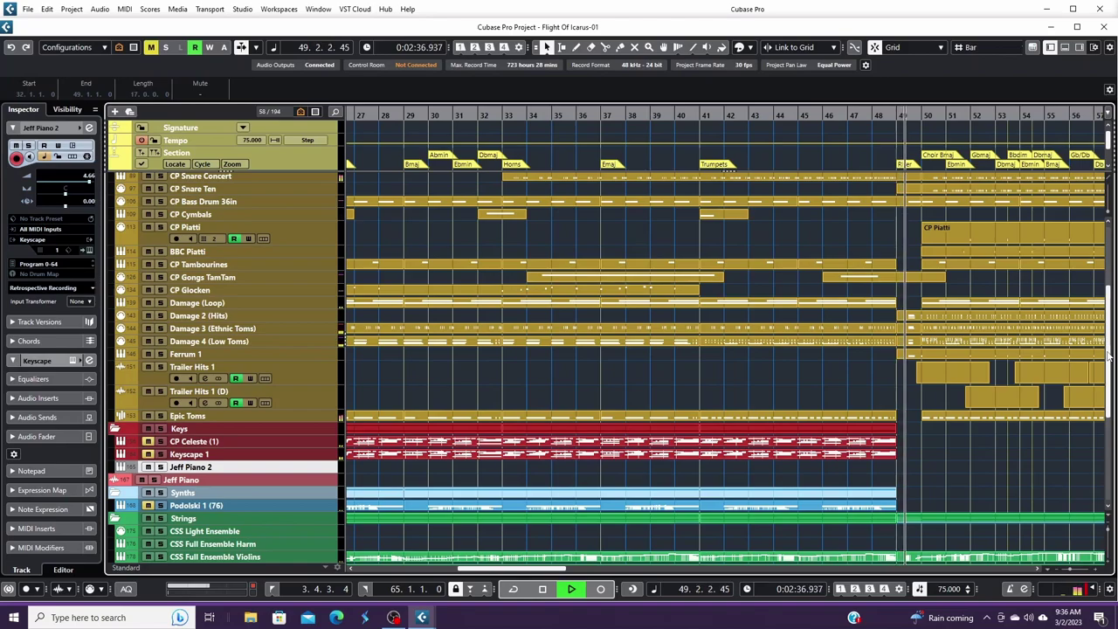
pyautogui.moveTo(1107, 355); pyautogui.dragTo(1108, 451)
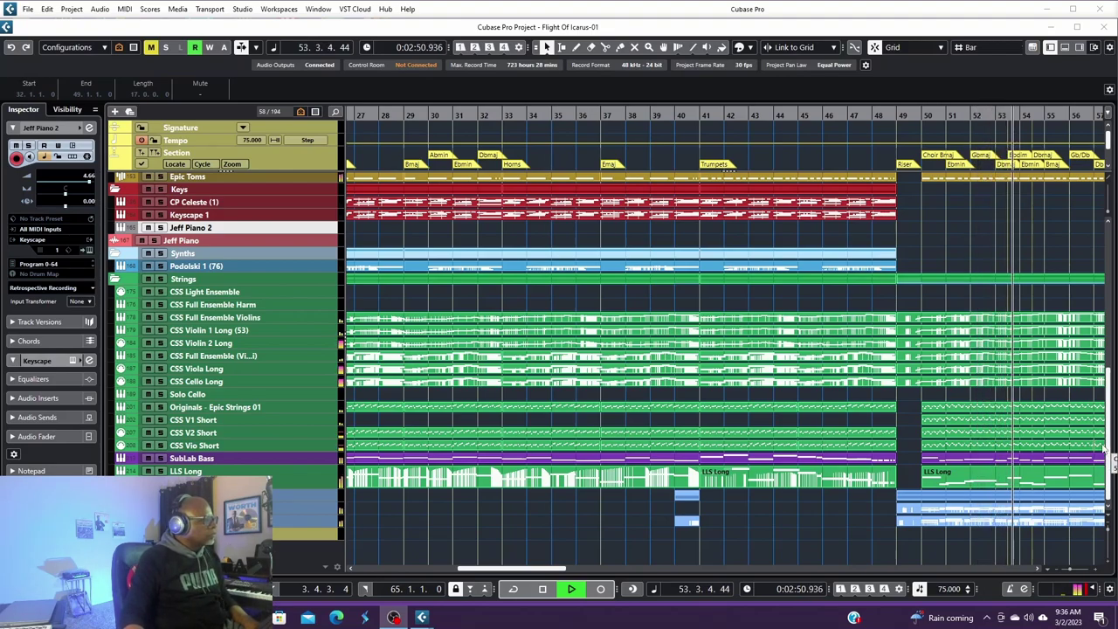
pyautogui.moveTo(1111, 447); pyautogui.dragTo(1096, 302)
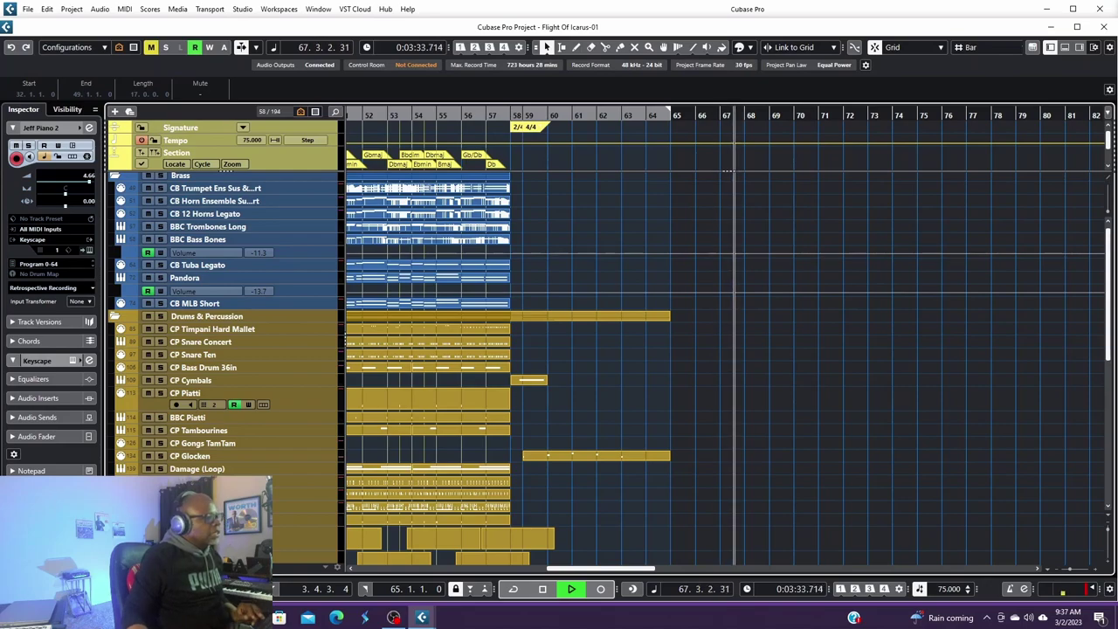
pyautogui.press('space')
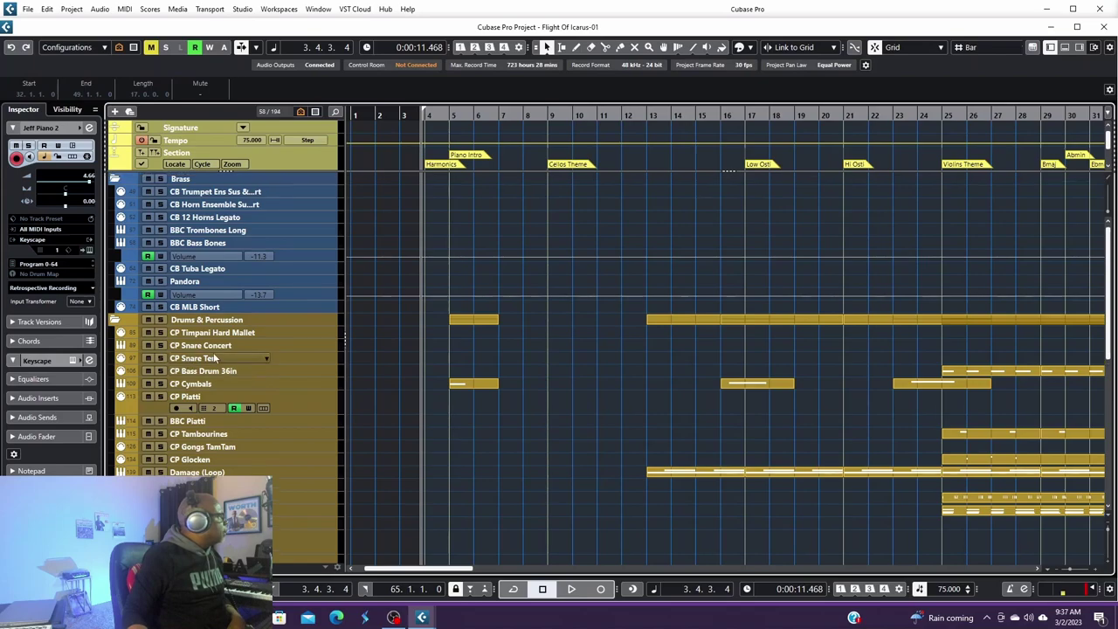
# - Play the arrangement from the start with the keys, synths and strings tracks in view, and stop during the Violins Theme
pyautogui.scroll(-8, 209, 345)
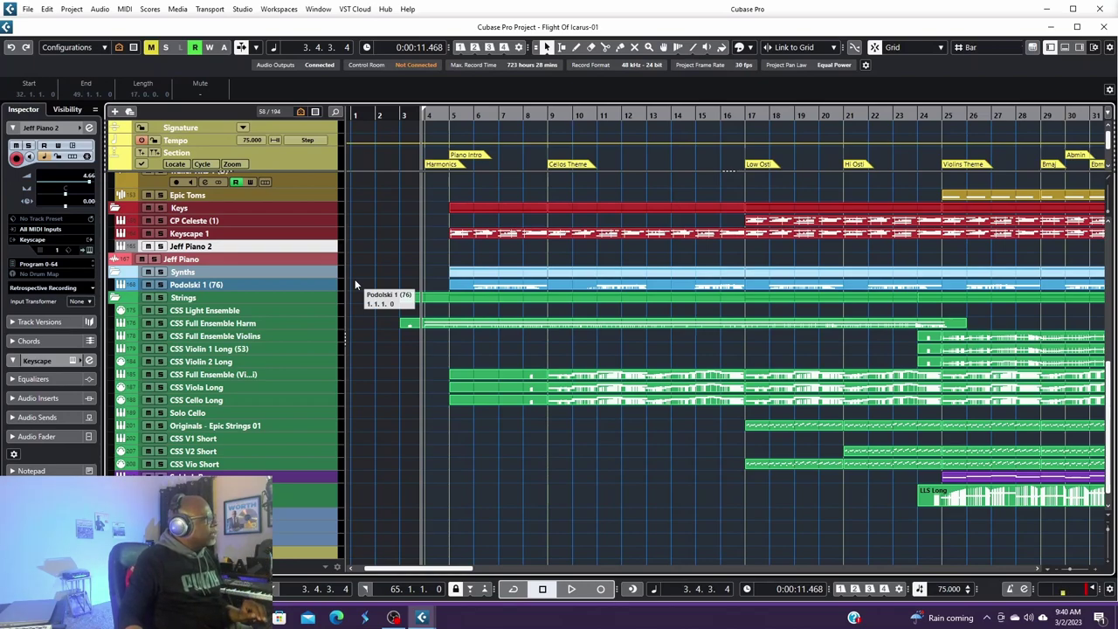
pyautogui.press('space')
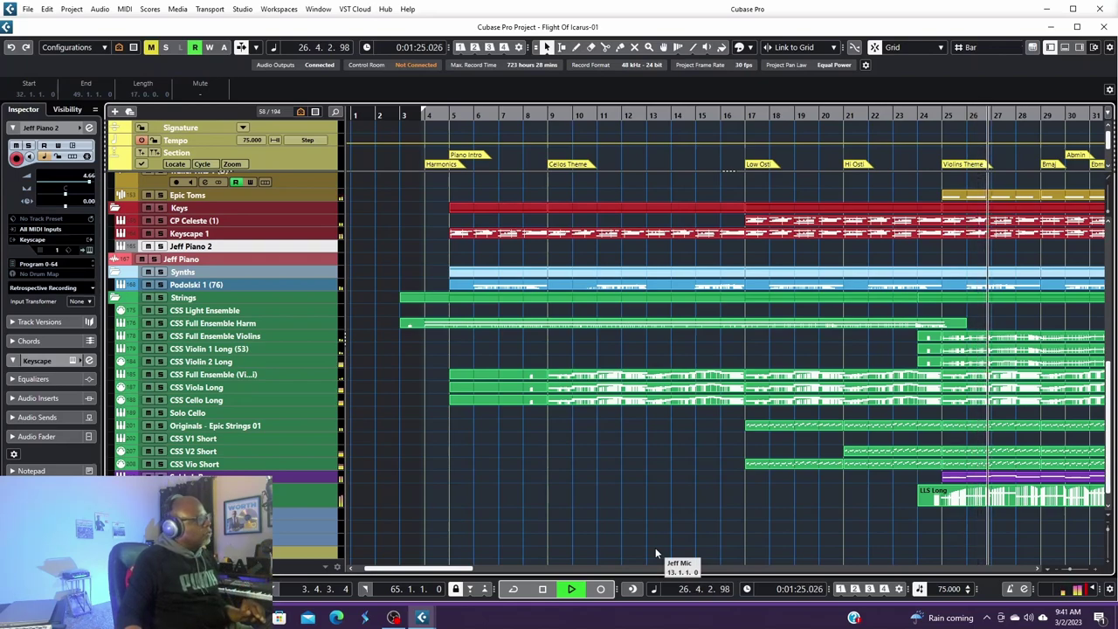
pyautogui.press('space')
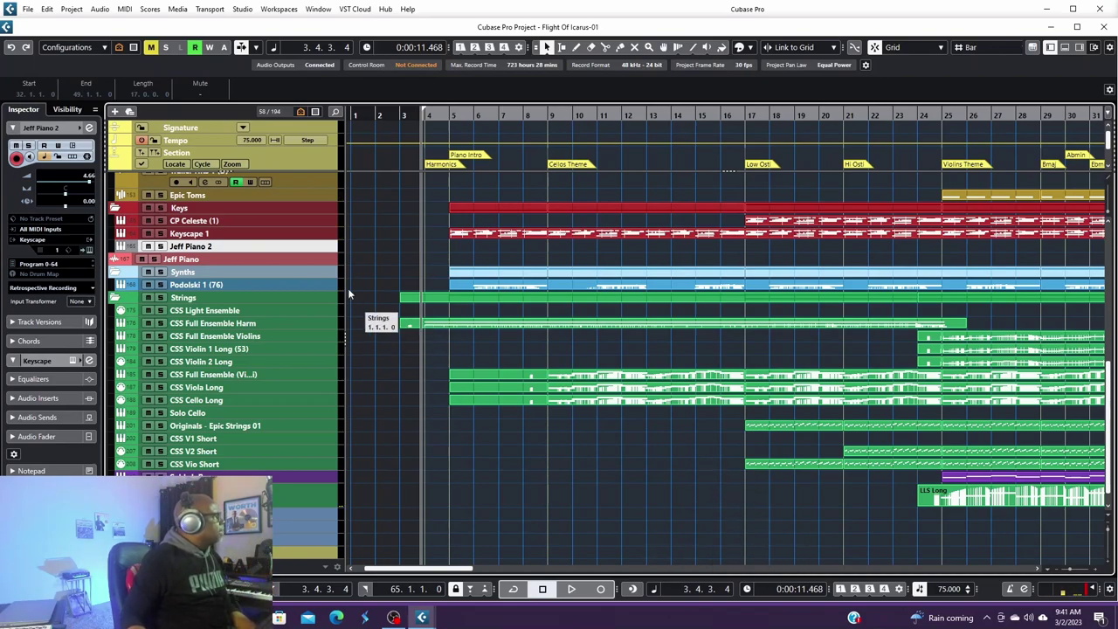
# - Place the project cursor at bar 5, the start of the Piano Intro, with cycle mode off
pyautogui.click(451, 114)
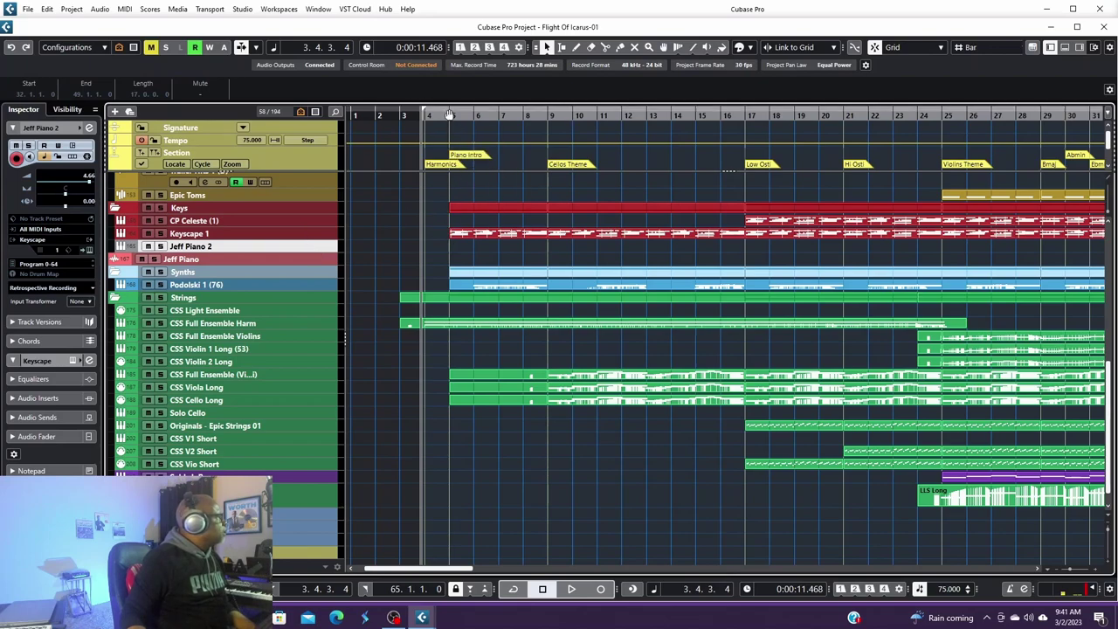
pyautogui.click(451, 114)
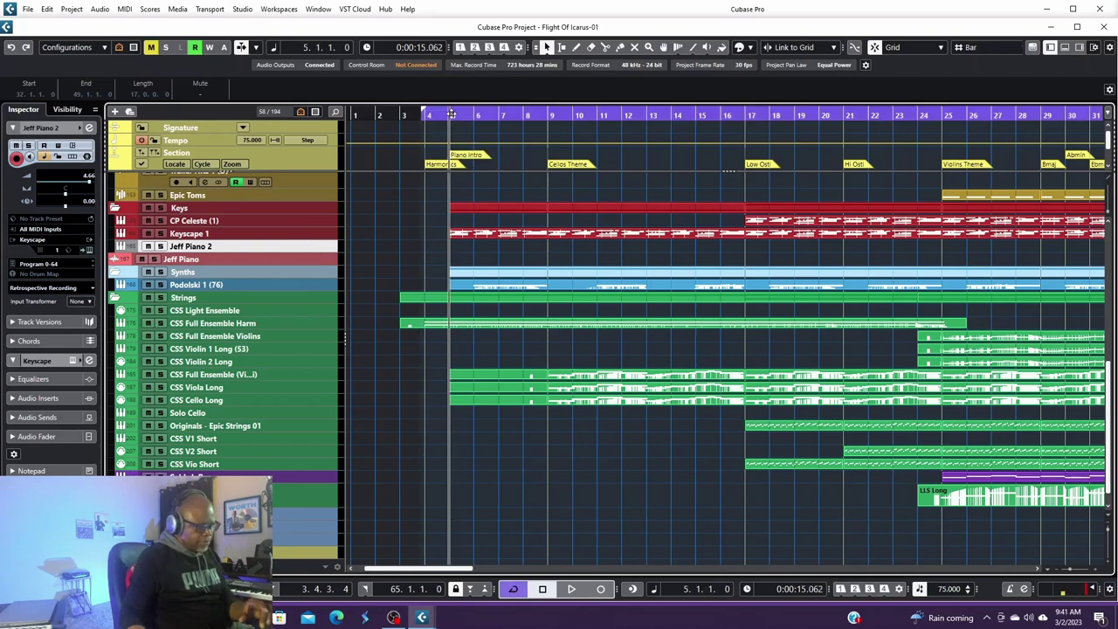
pyautogui.click(451, 114)
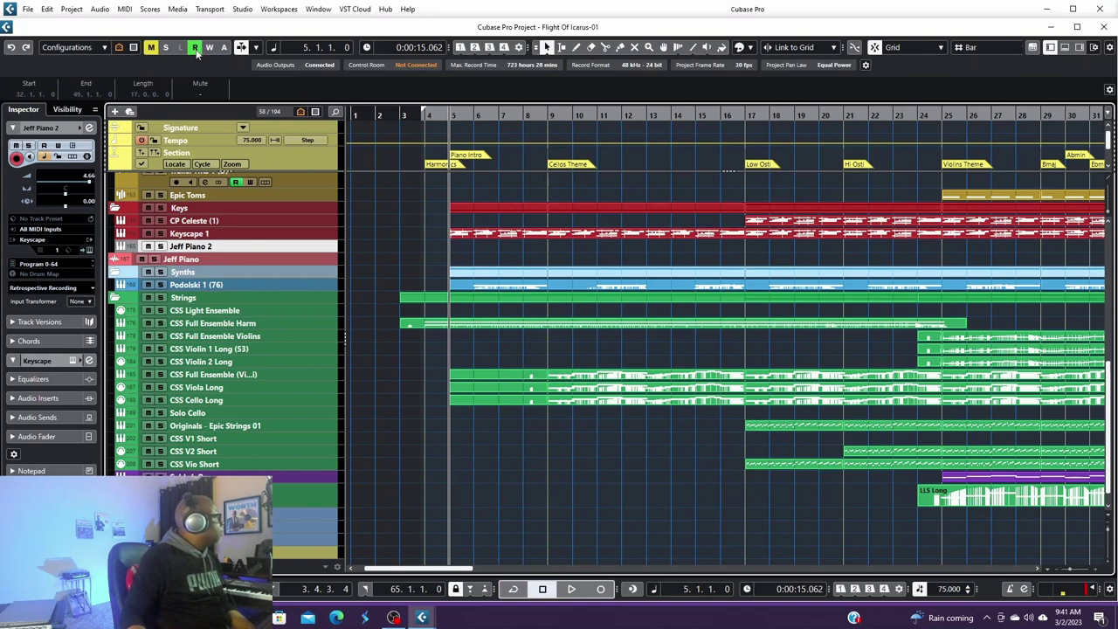
# - Open the instrument window of the Keyscape 1 track, and play the track soloed from bar 5
pyautogui.click(288, 236)
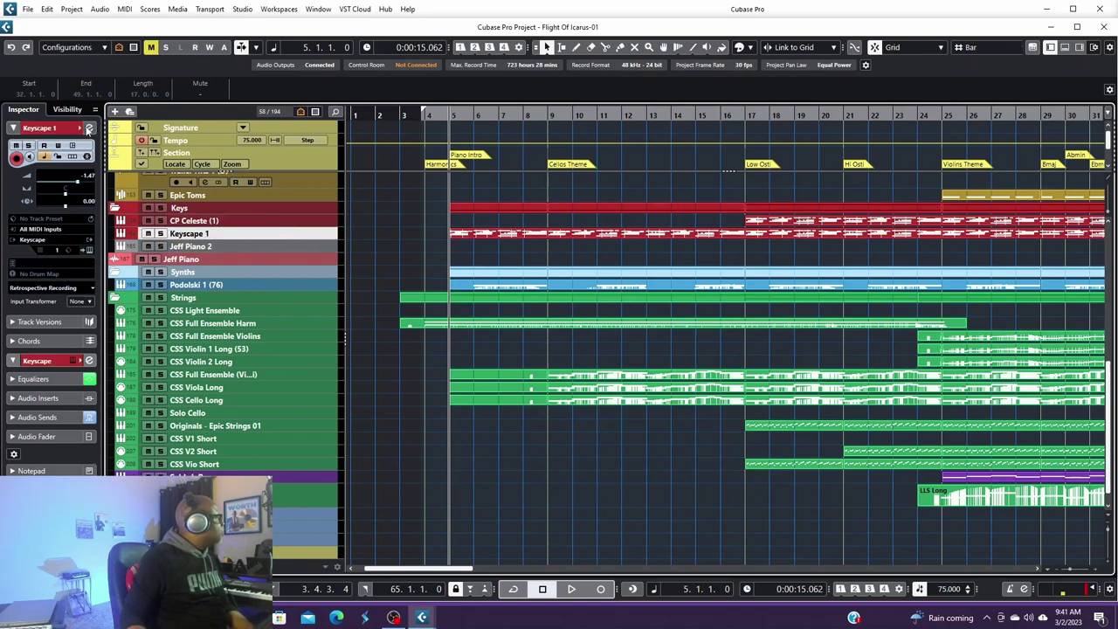
pyautogui.click(88, 250)
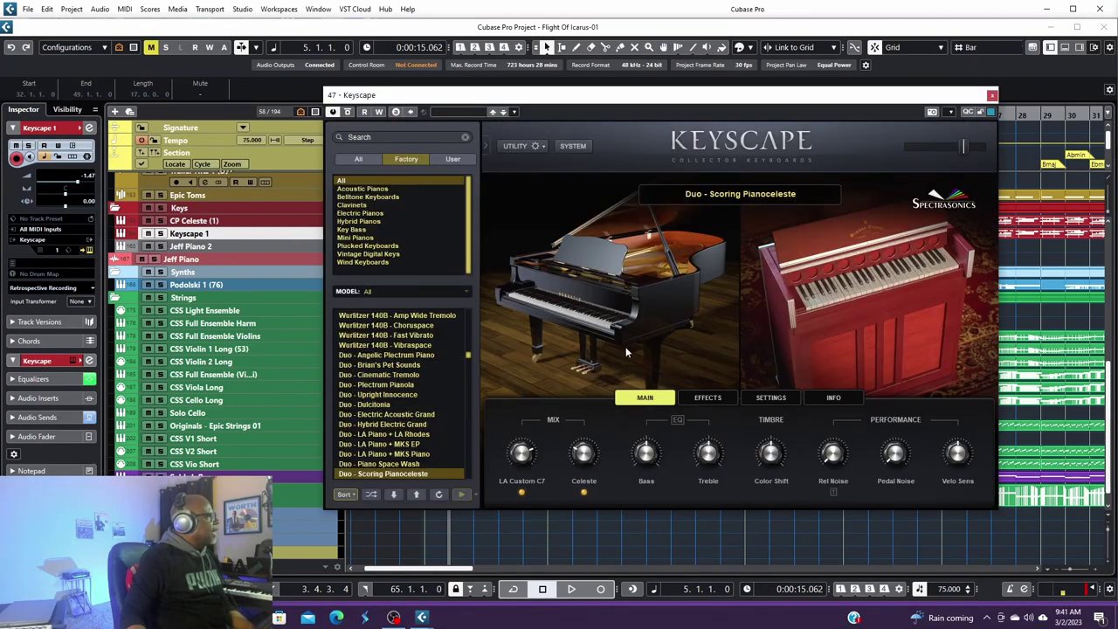
pyautogui.moveTo(736, 96); pyautogui.dragTo(771, 76)
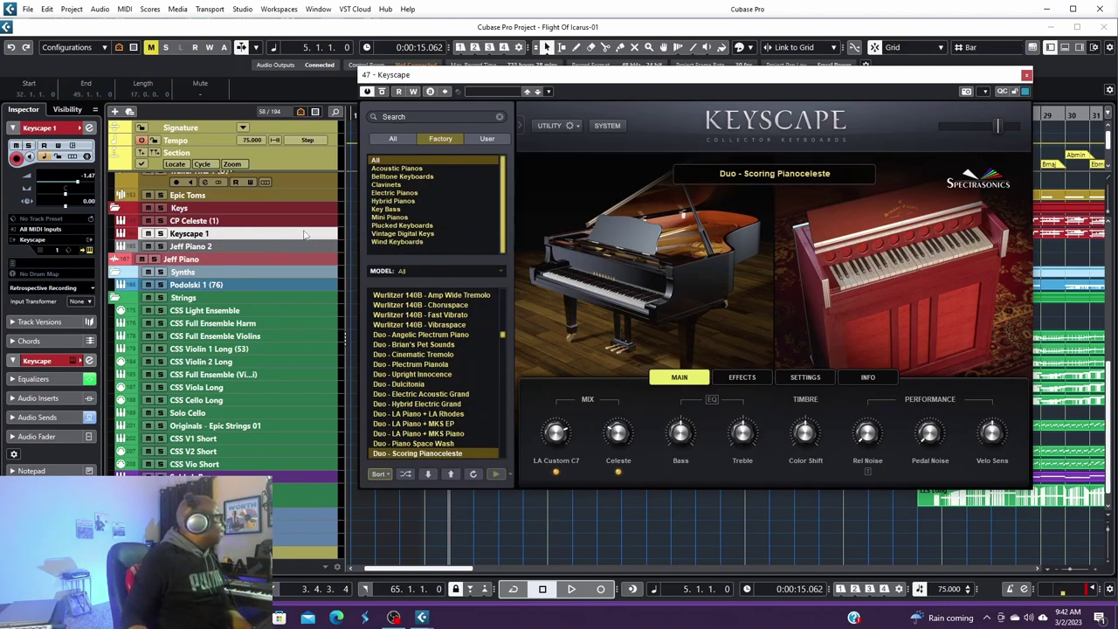
pyautogui.click(161, 234)
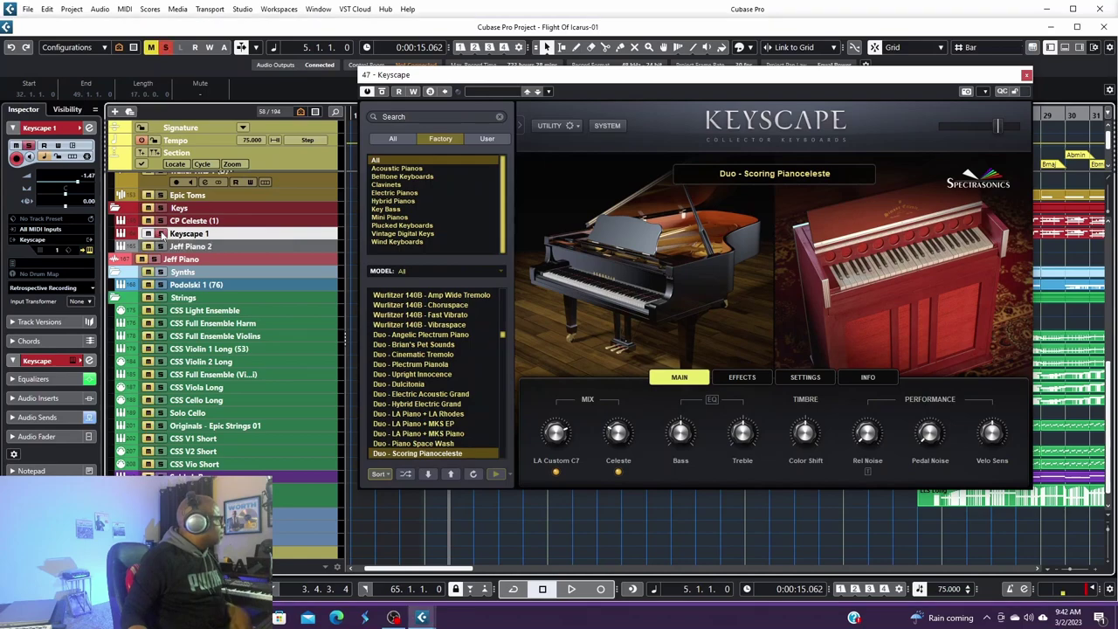
pyautogui.press('space')
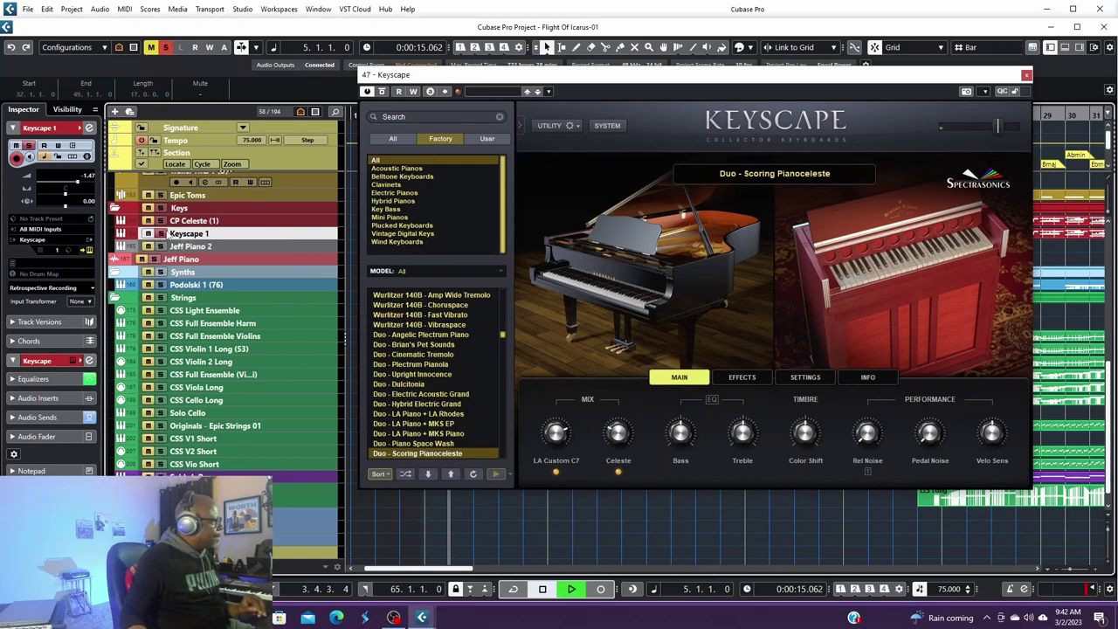
# - Stop playback and review the Keyscape 1 channel's inserts, EQ and Reverb FX and Delay sends in its channel settings before closing them
pyautogui.click(89, 128)
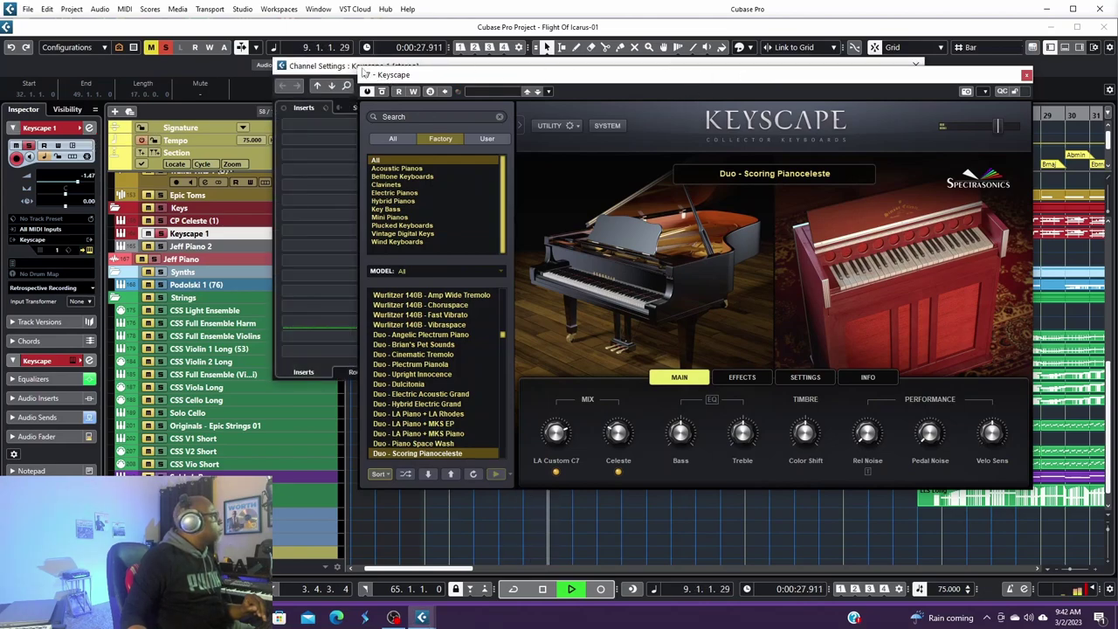
pyautogui.press('space')
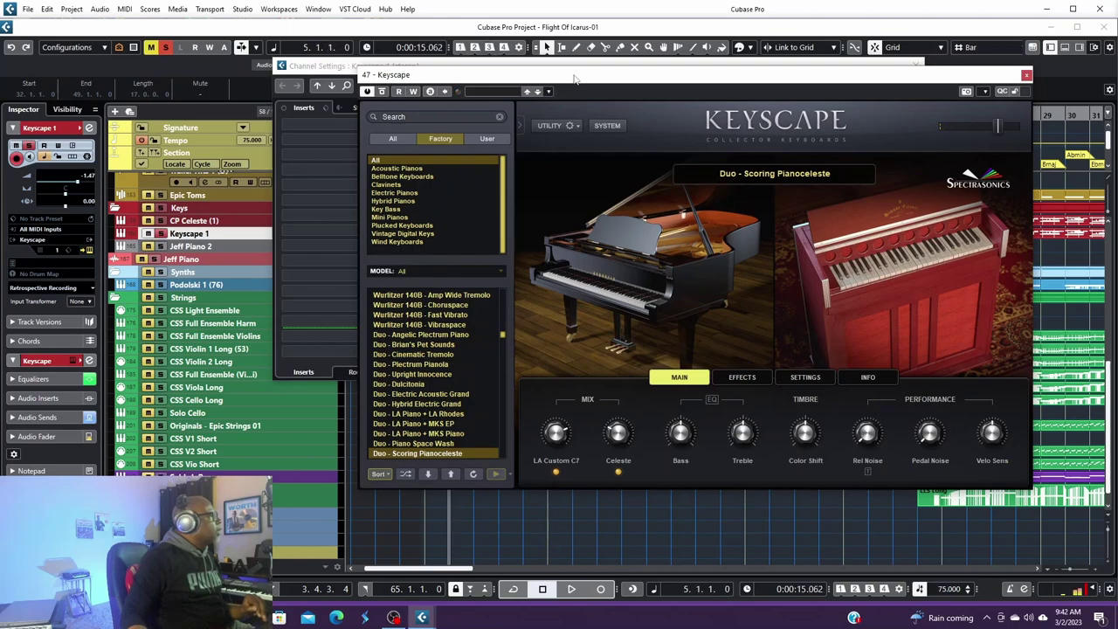
pyautogui.click(572, 66)
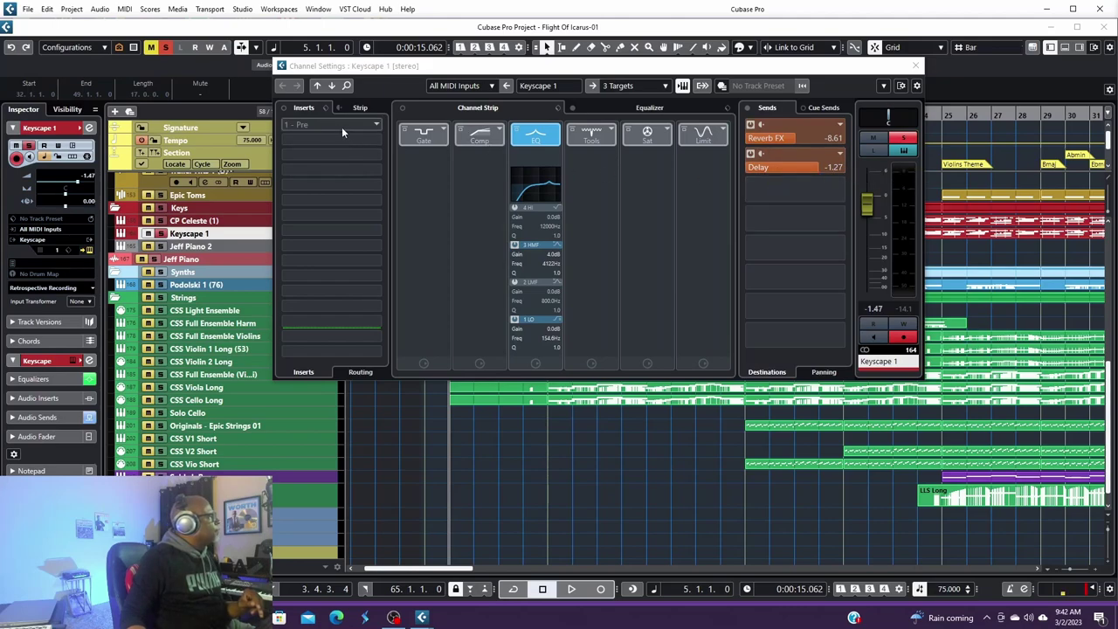
pyautogui.click(915, 65)
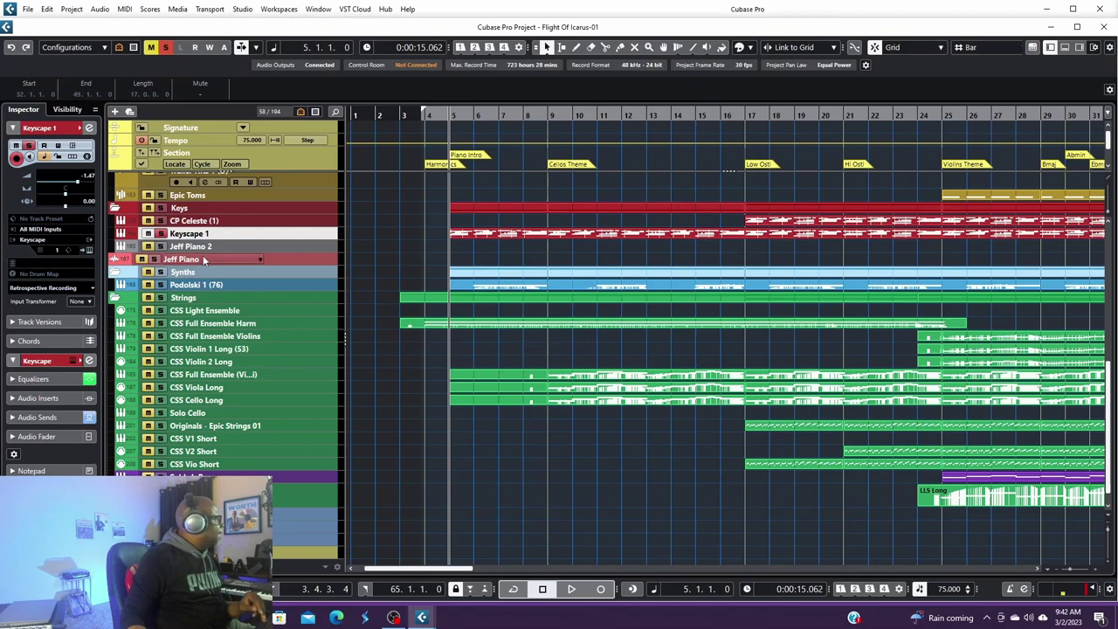
# - Examine the articulations in the CSS Full Ensemble Harm instrument, close its window, and play the soloed harmonics from bar 5
pyautogui.click(287, 325)
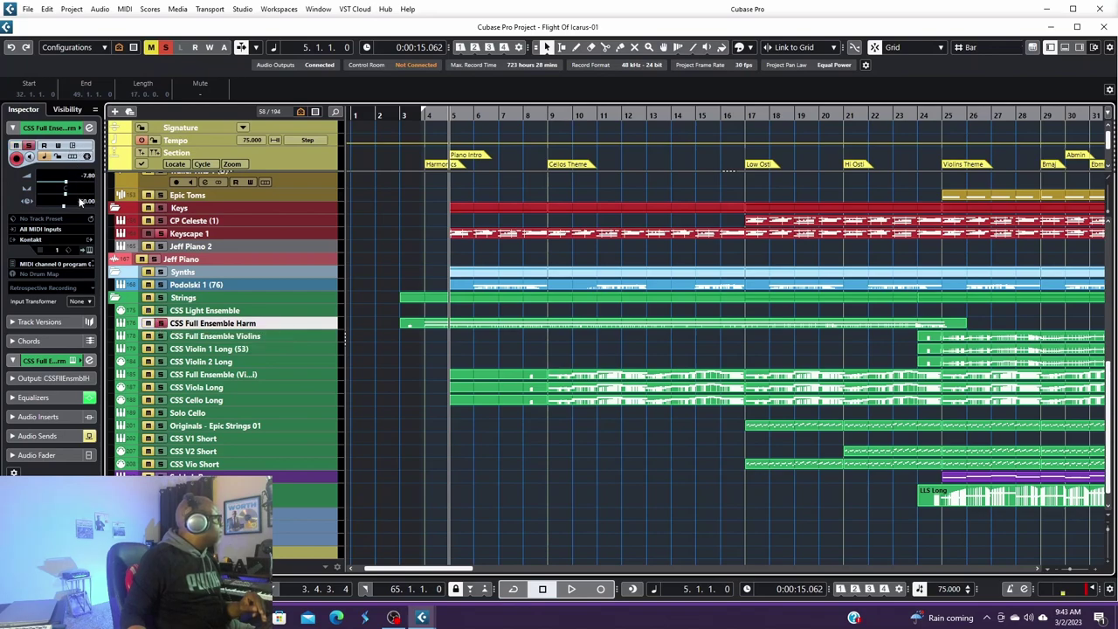
pyautogui.click(88, 249)
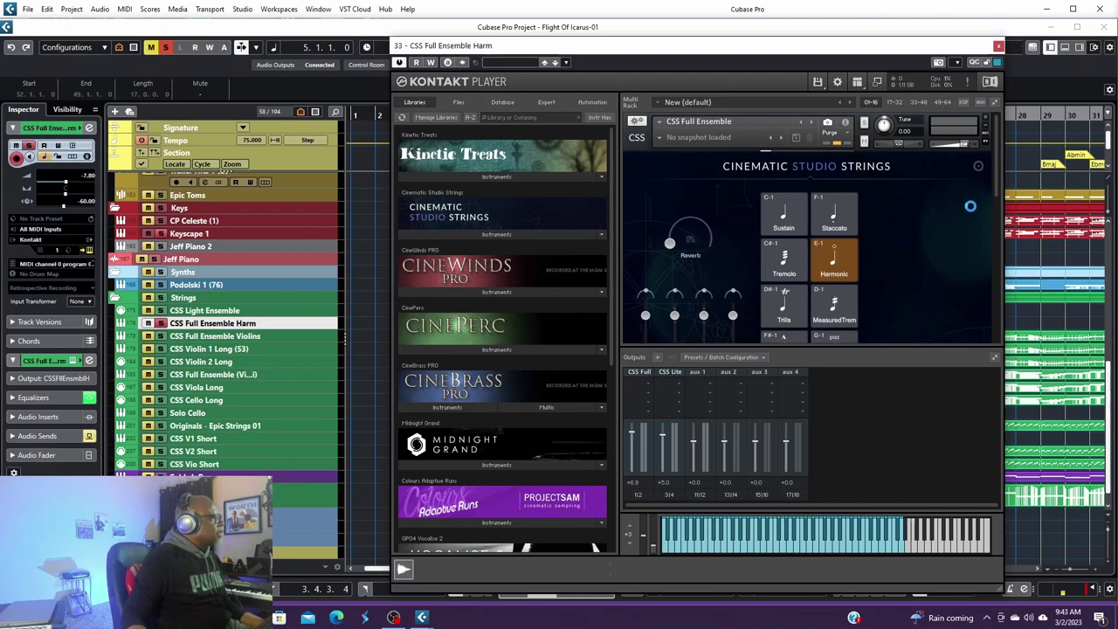
pyautogui.scroll(-3, 970, 205)
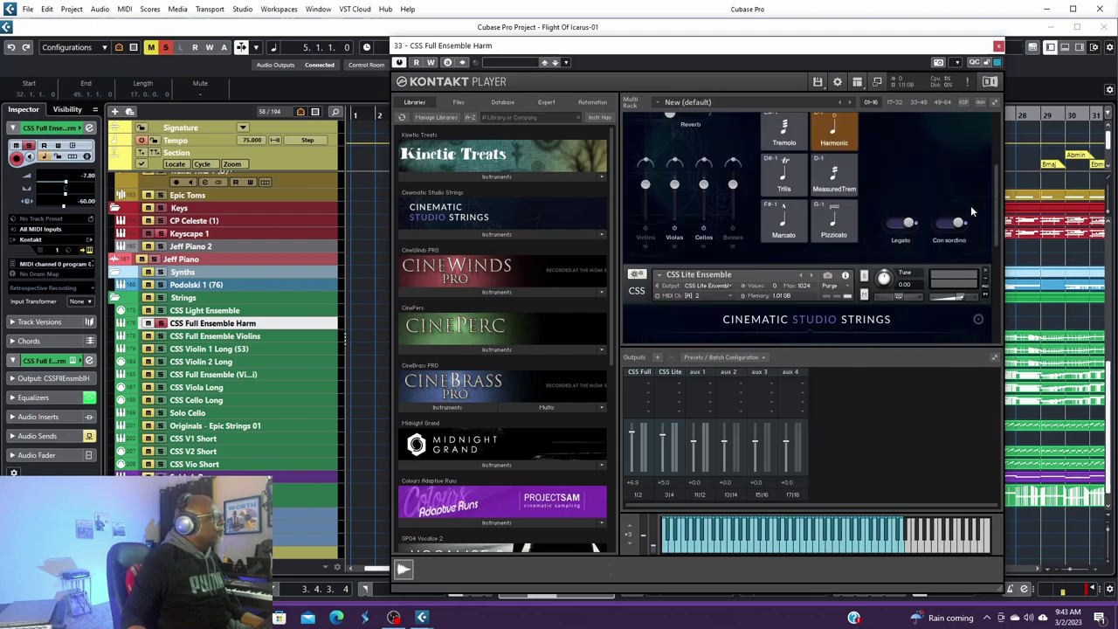
pyautogui.scroll(-1, 996, 212)
pyautogui.scroll(2, 997, 212)
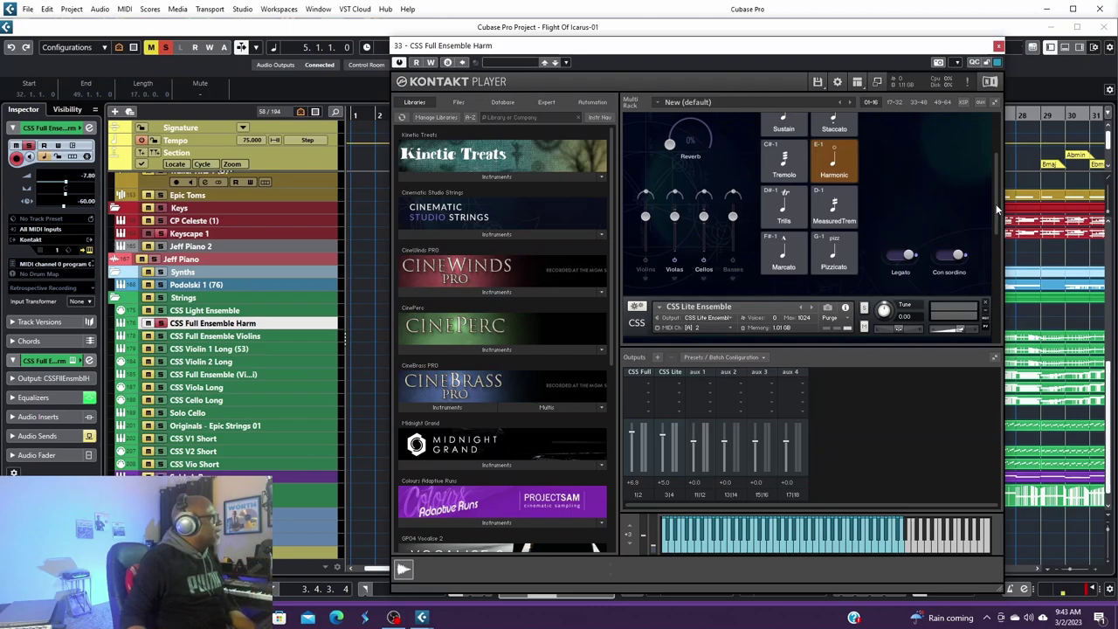
pyautogui.click(999, 47)
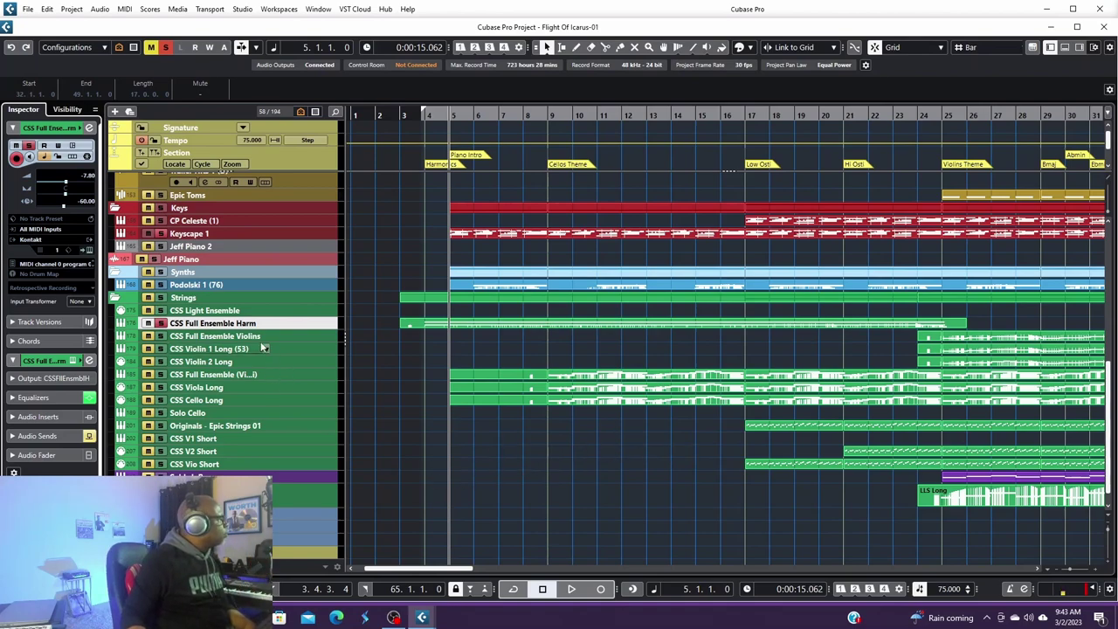
pyautogui.press('space')
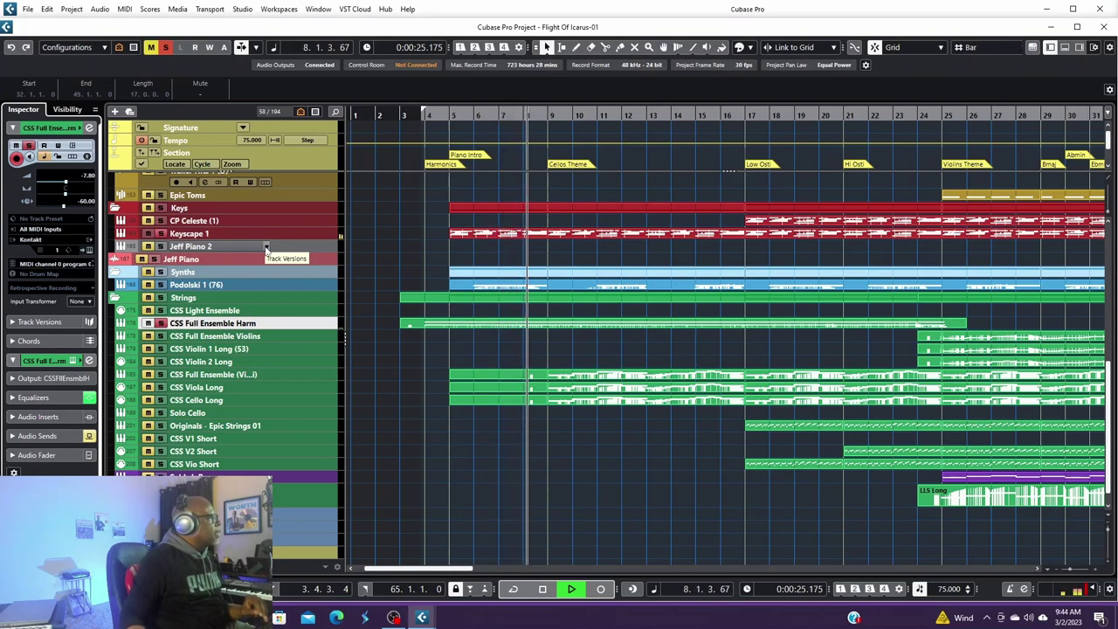
pyautogui.press('space')
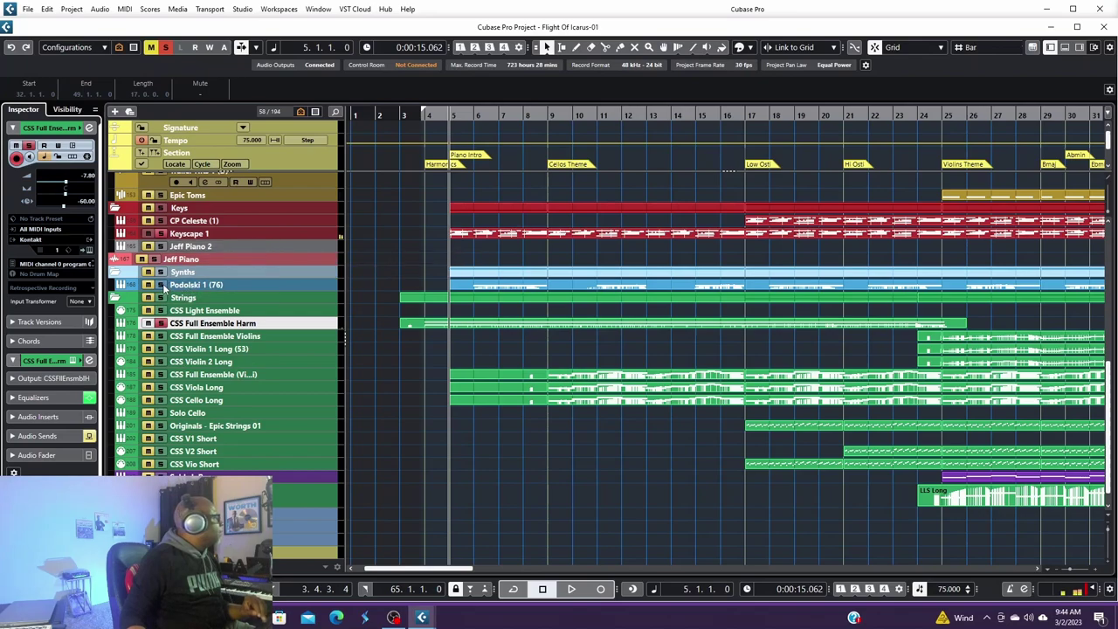
# - Play the Podolski 1 (76) track soloed from bar 5 with its instrument window in view, and close the window after stopping
pyautogui.click(300, 282)
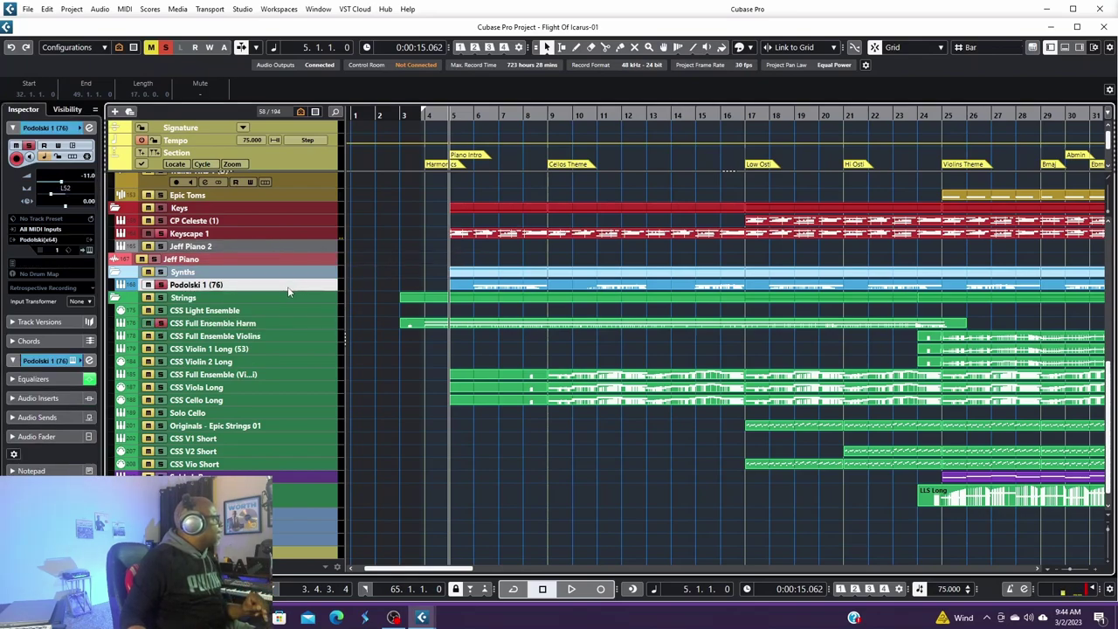
pyautogui.click(88, 251)
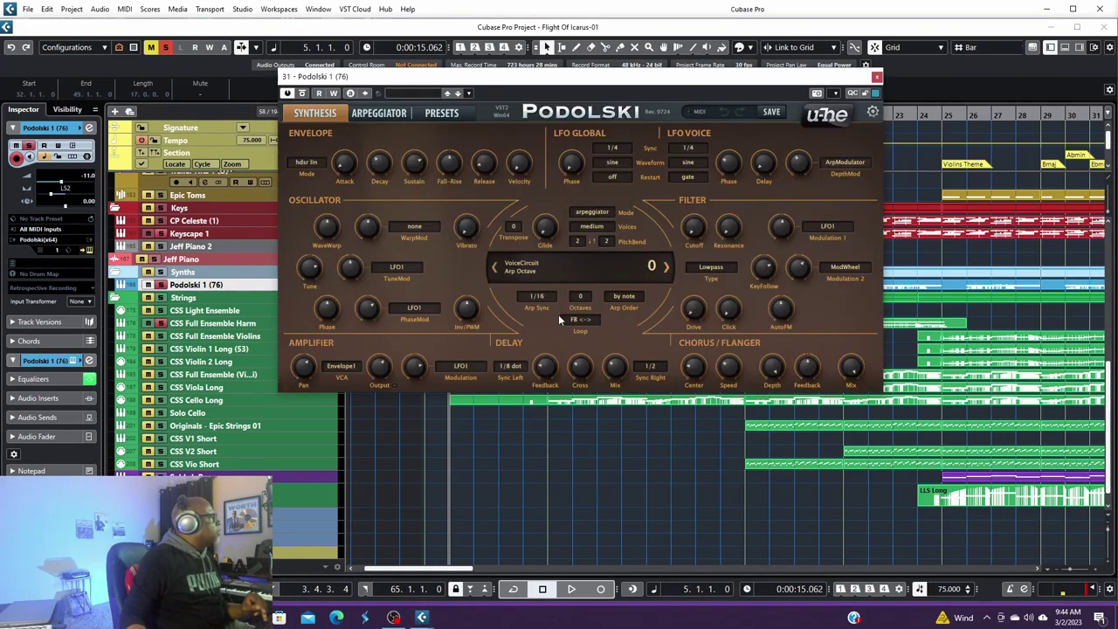
pyautogui.moveTo(614, 87); pyautogui.dragTo(821, 98)
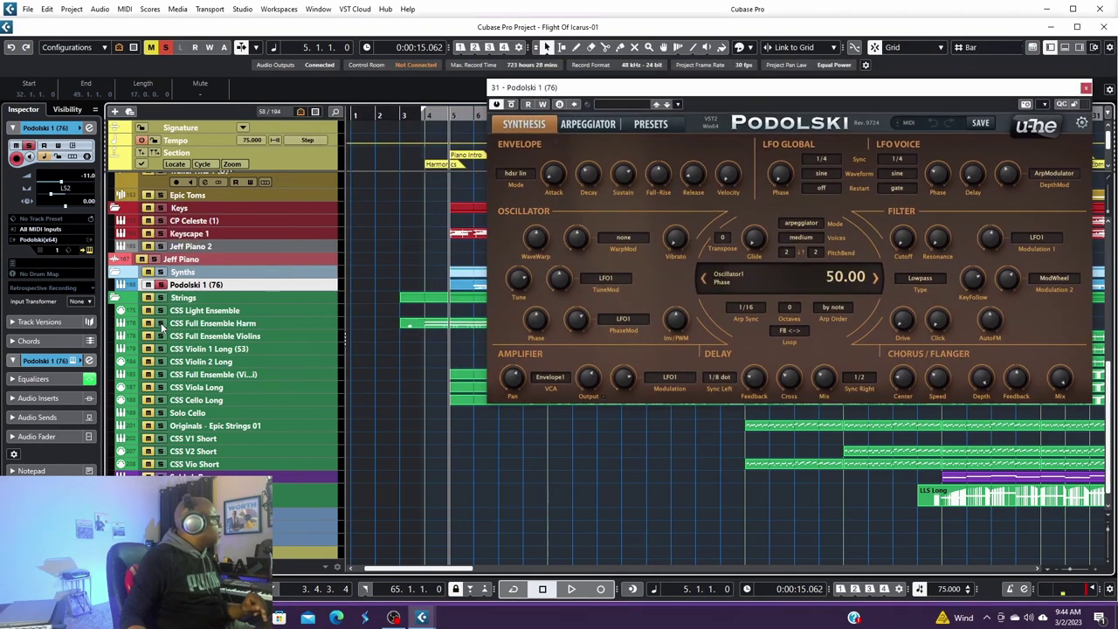
pyautogui.press('space')
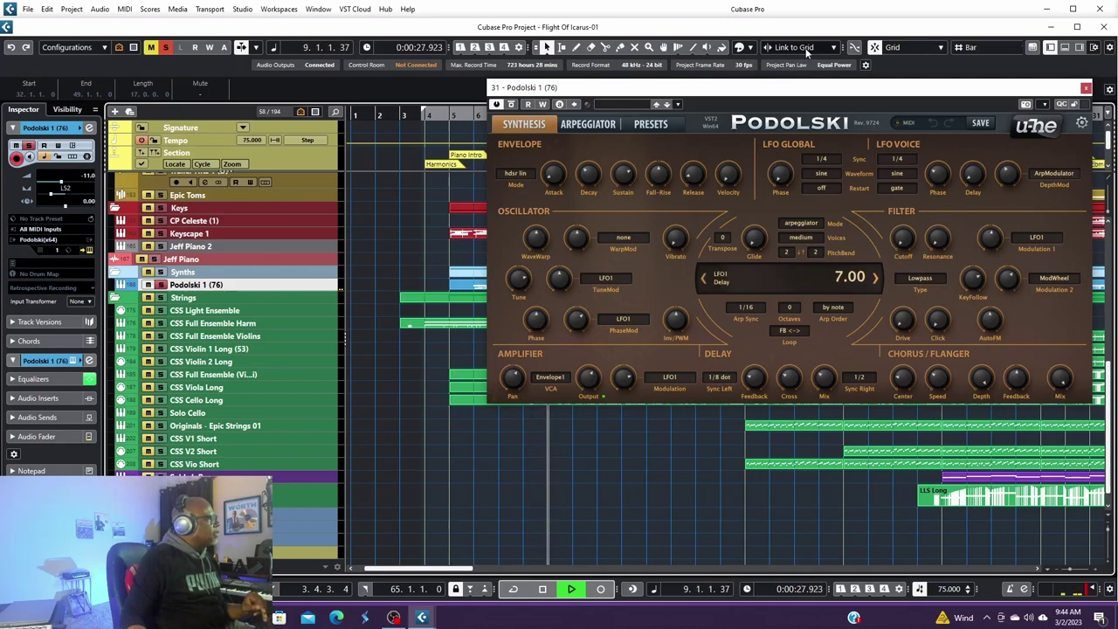
pyautogui.moveTo(806, 91); pyautogui.dragTo(662, 328)
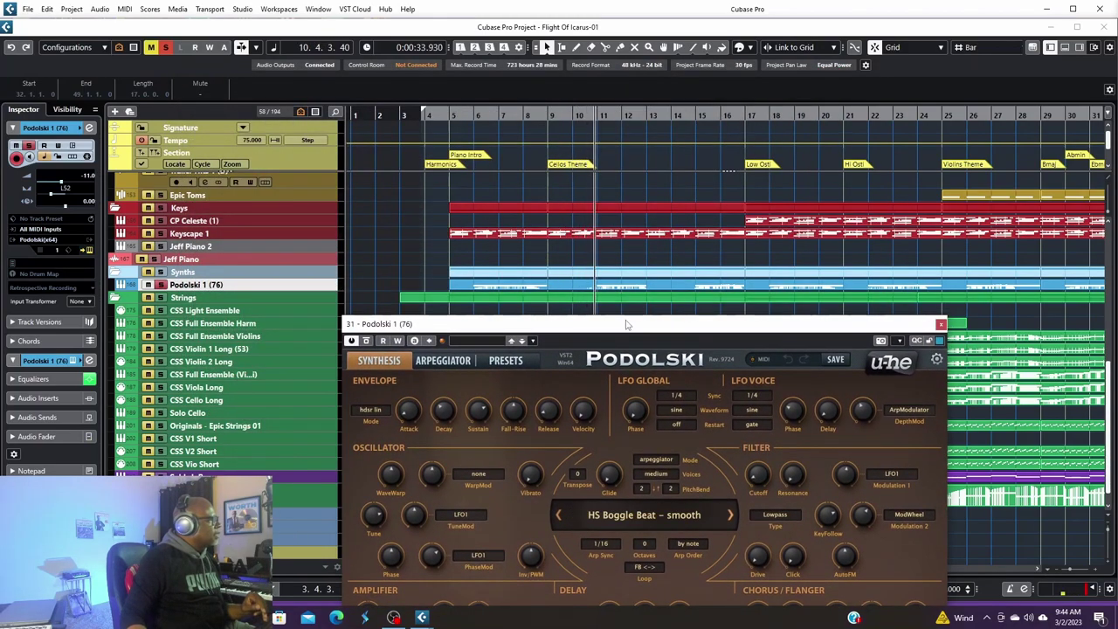
pyautogui.moveTo(625, 325); pyautogui.dragTo(636, 108)
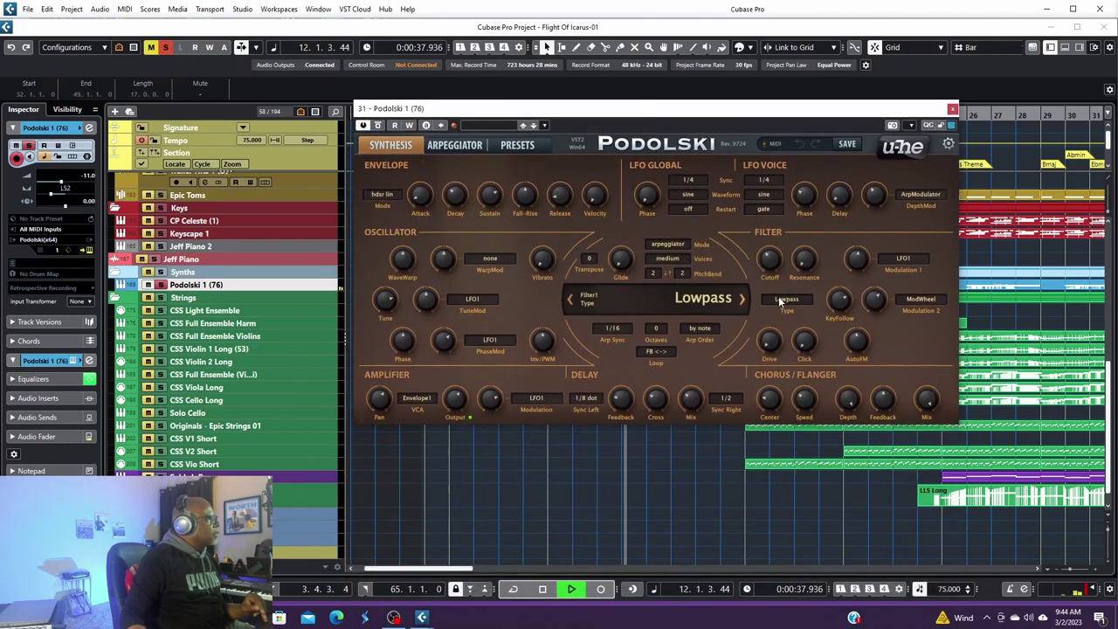
pyautogui.press('space')
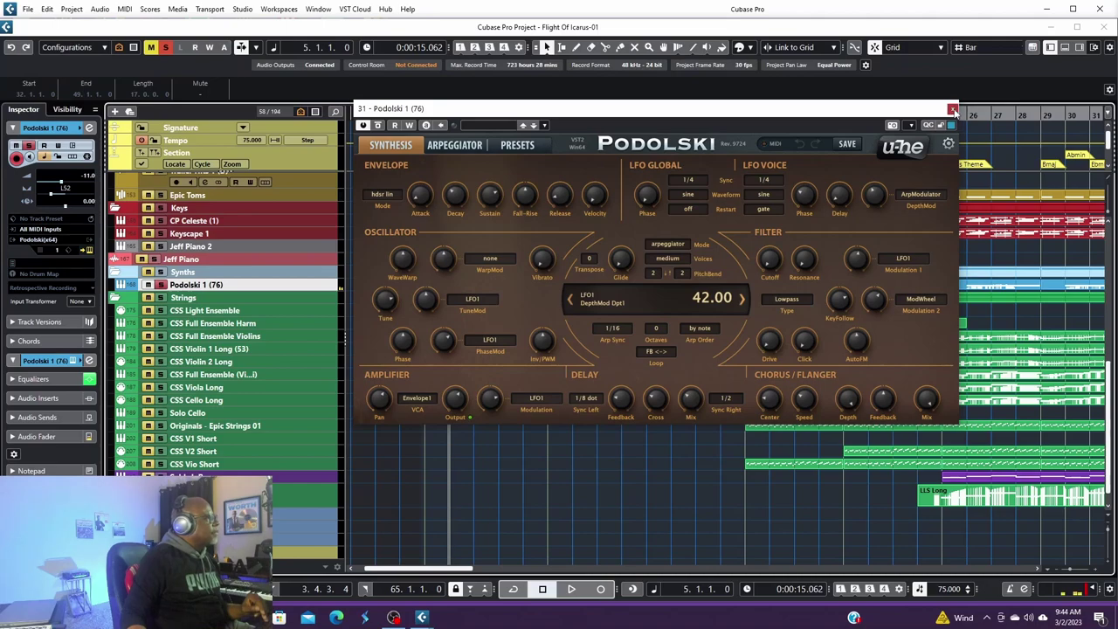
pyautogui.click(952, 109)
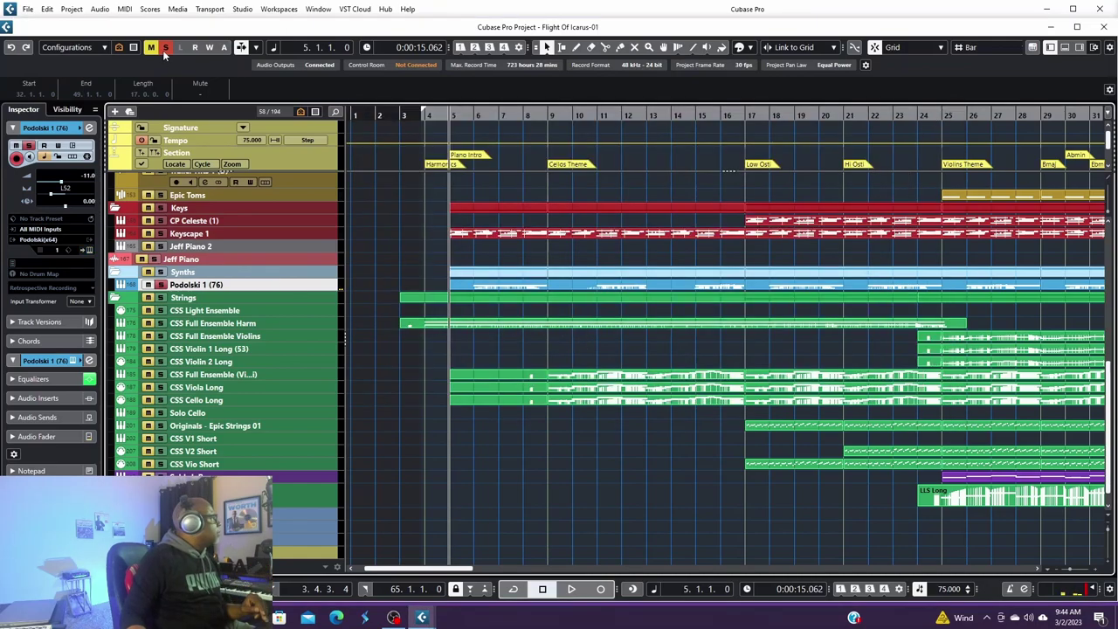
# - Clear all solos, activate automation read for all tracks, and place the project cursor at bar 9, the start of the Cellos Theme
pyautogui.click(163, 50)
pyautogui.click(194, 48)
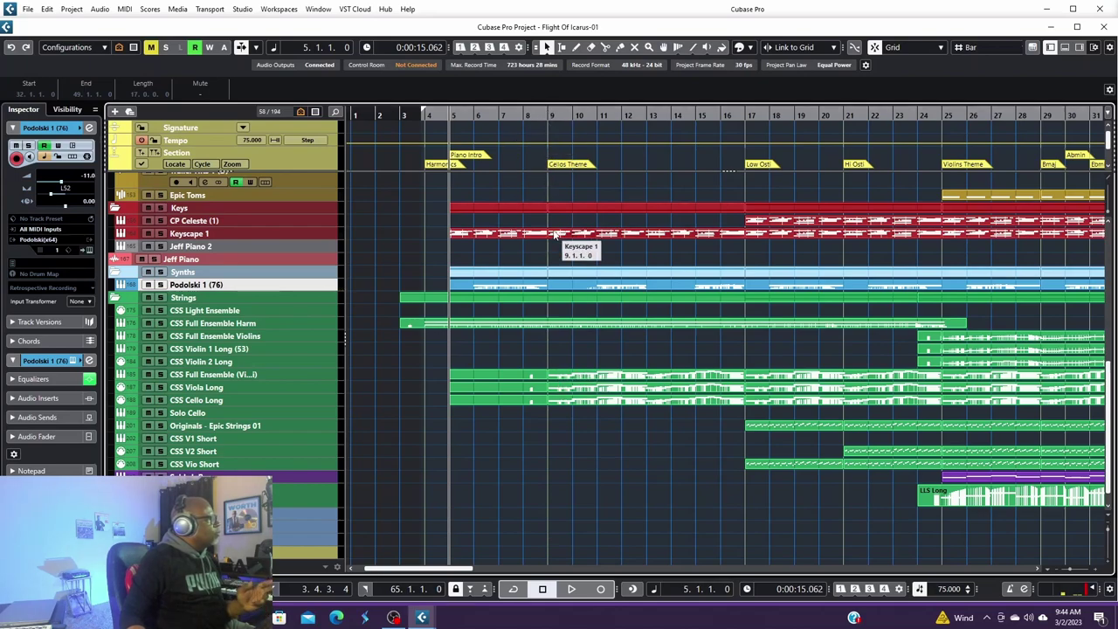
pyautogui.click(548, 115)
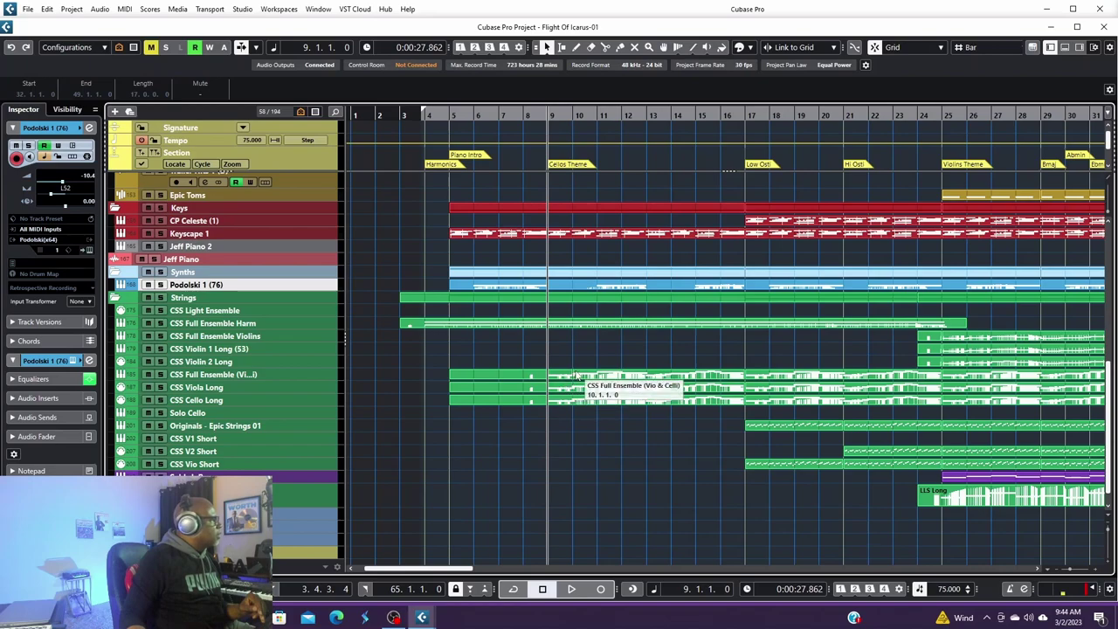
# - Examine the string sections loaded in the CSS Cello Long track's Kontakt instrument, including CSS Cellos and CSS Basses, and close its window
pyautogui.click(298, 399)
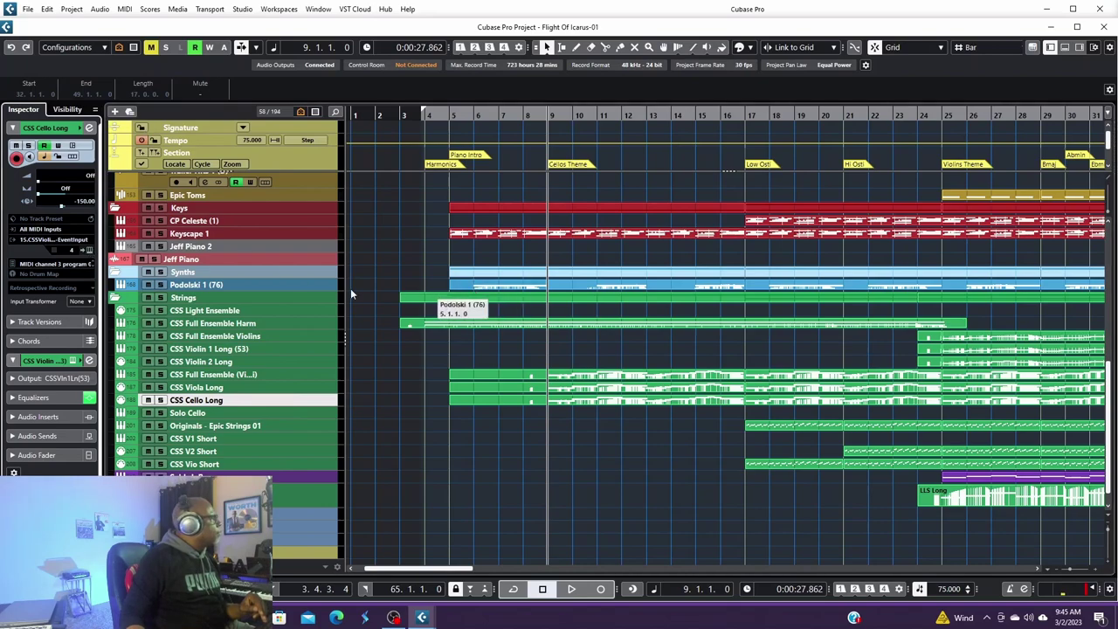
pyautogui.click(89, 249)
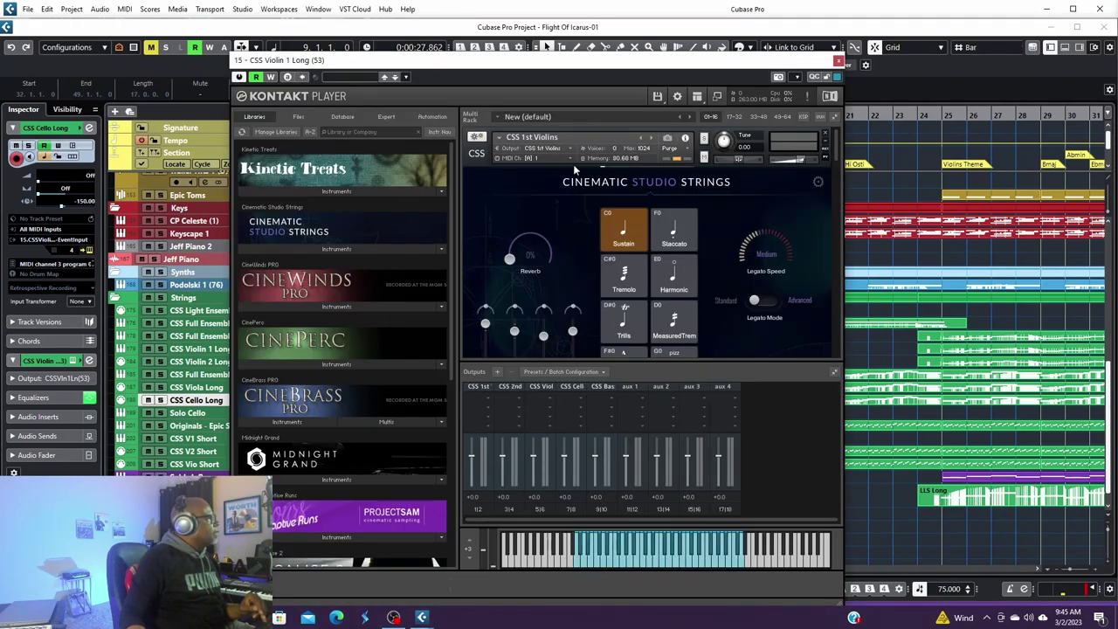
pyautogui.moveTo(835, 153); pyautogui.dragTo(847, 253)
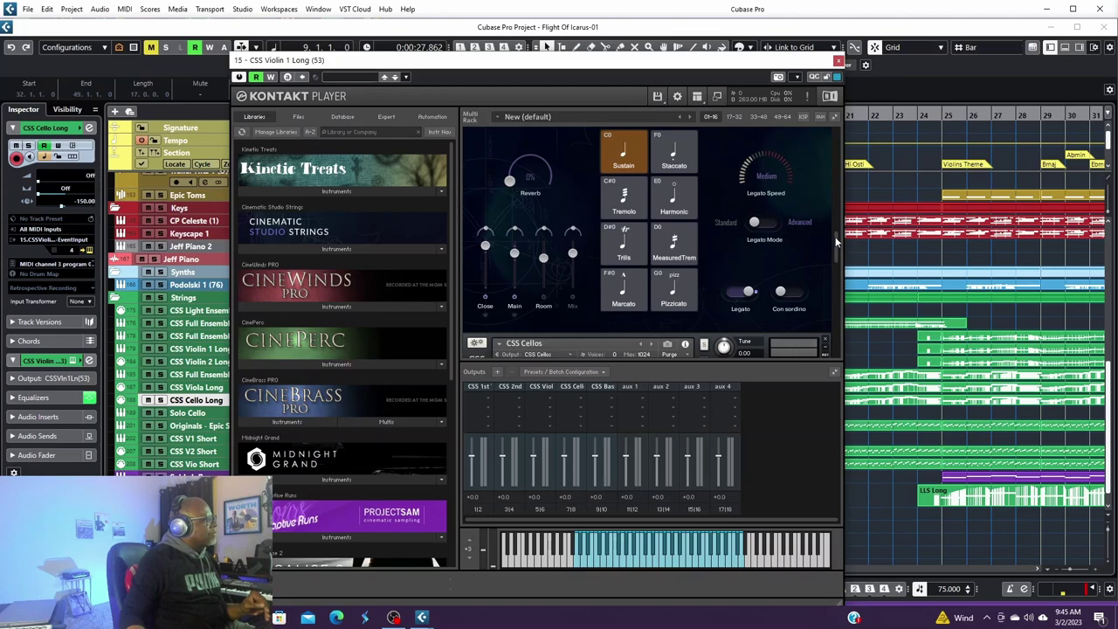
pyautogui.scroll(-3, 835, 244)
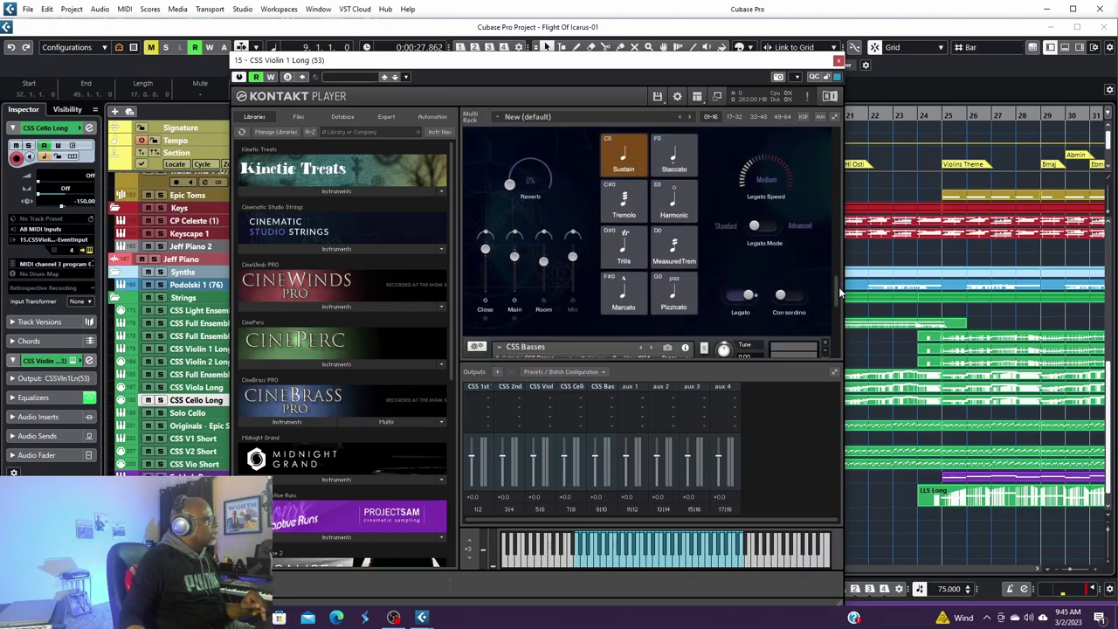
pyautogui.moveTo(835, 292); pyautogui.dragTo(833, 280)
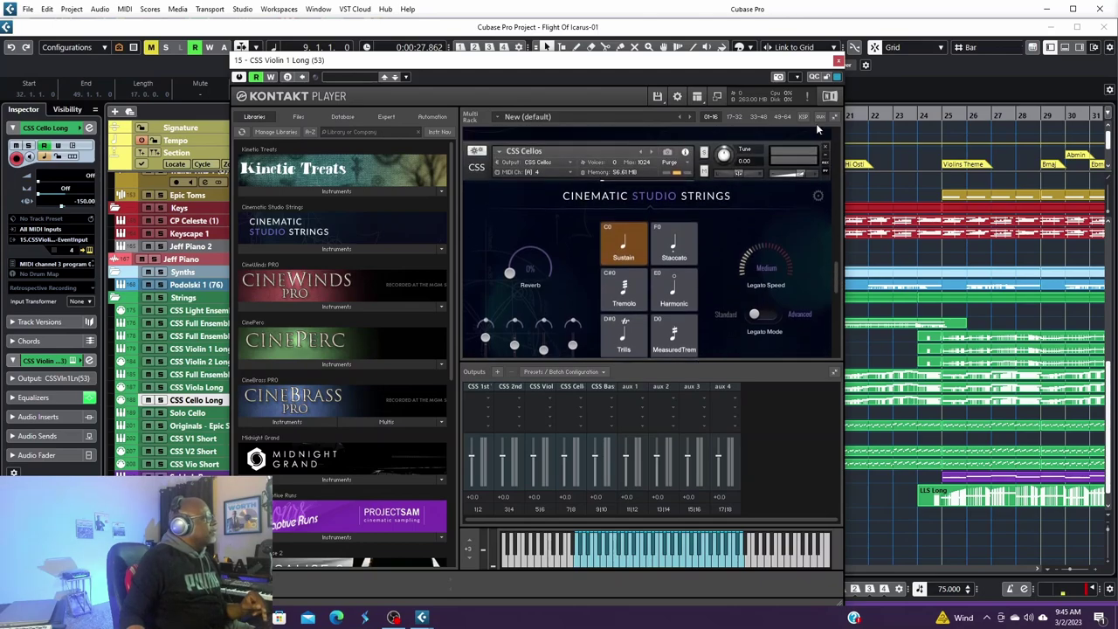
pyautogui.click(837, 60)
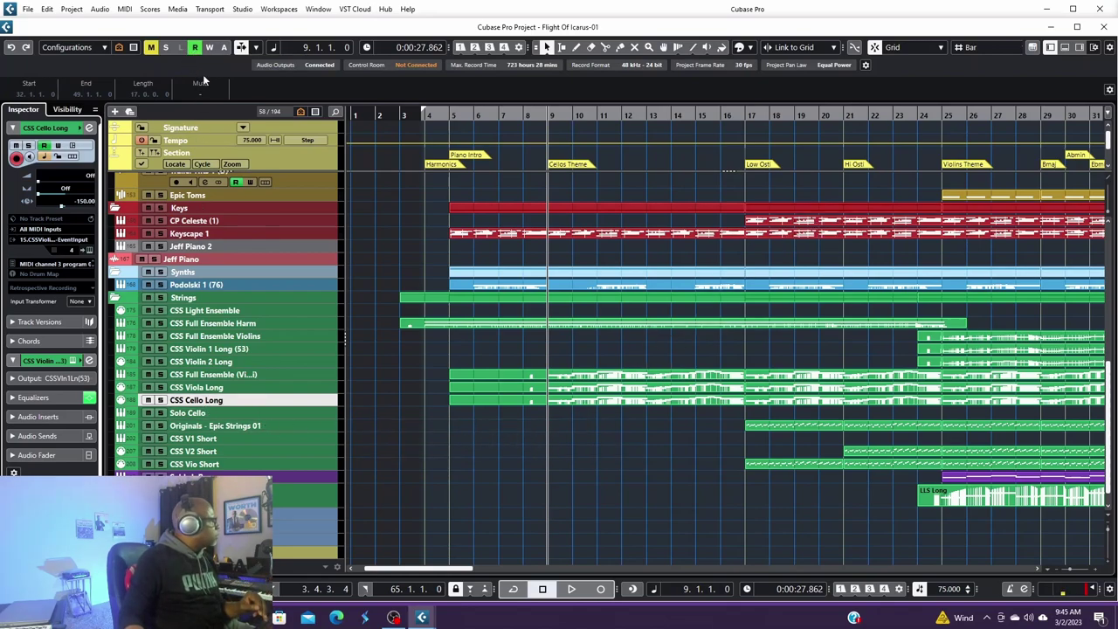
# - Solo the CSS Viola Long and CSS Cello Long tracks together, play them from bar 9, and stop
pyautogui.click(173, 390)
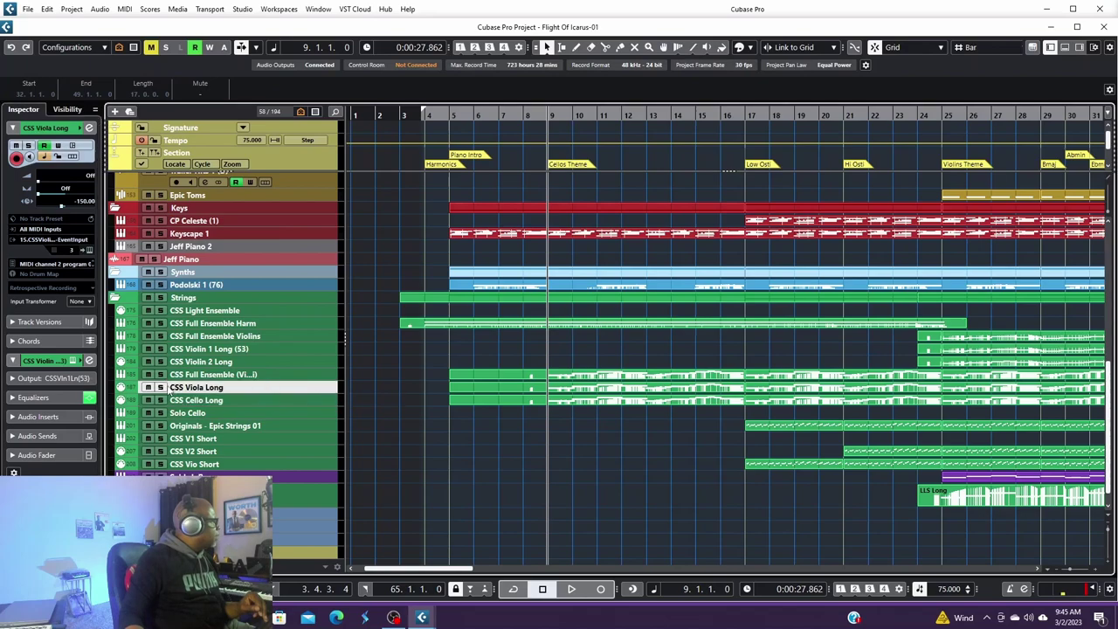
pyautogui.click(160, 401)
pyautogui.press('space')
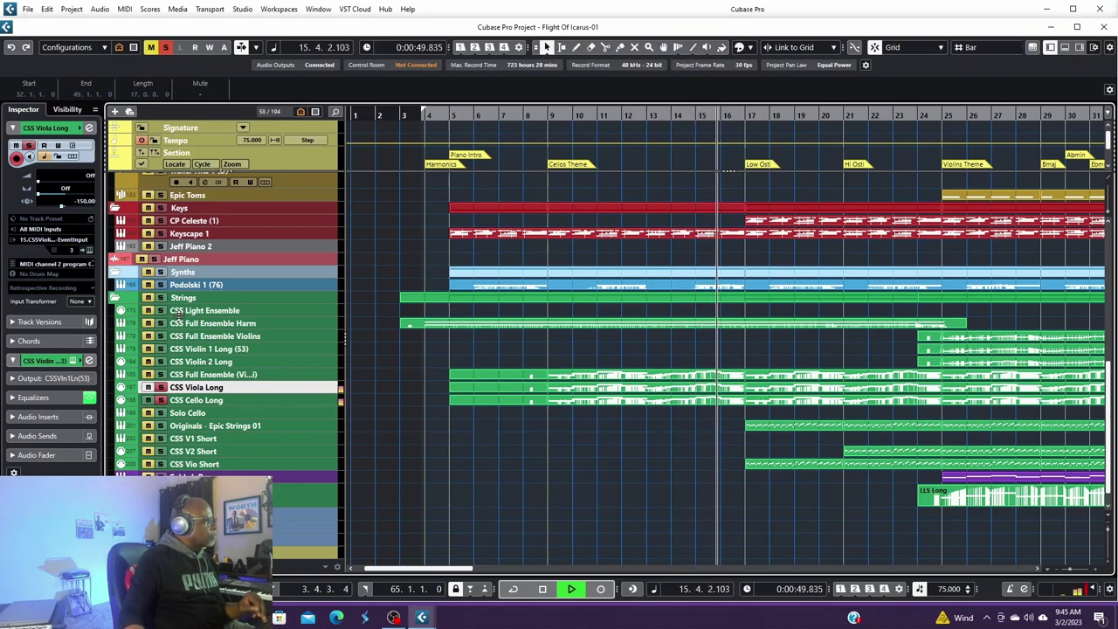
pyautogui.press('space')
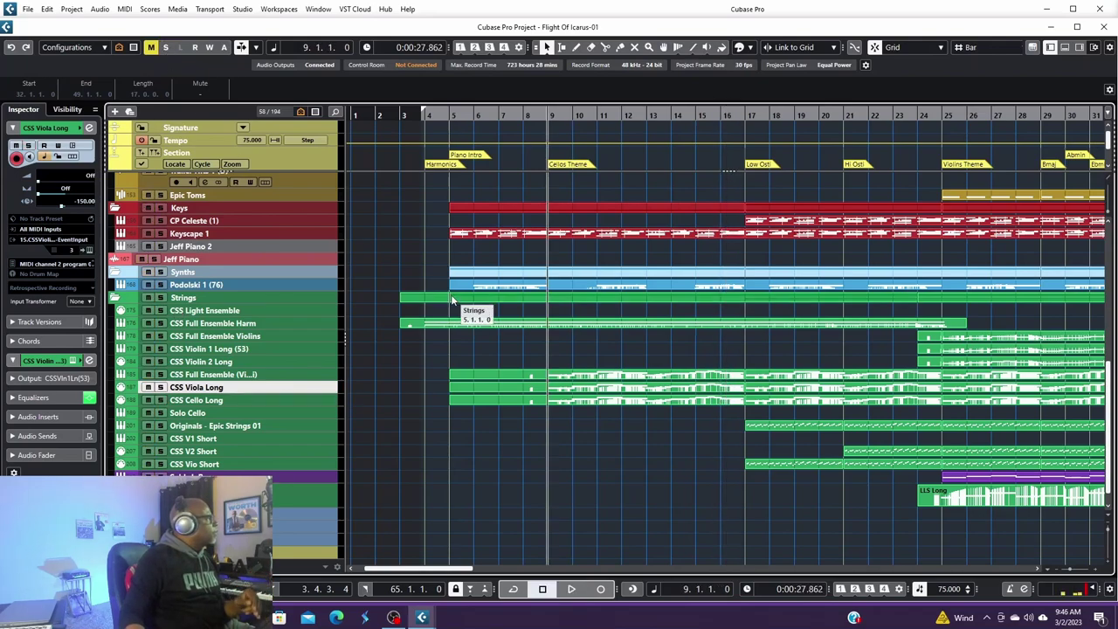
# - Open the instrument window of the CP Celeste (1) track and move it clear of the track list
pyautogui.click(301, 220)
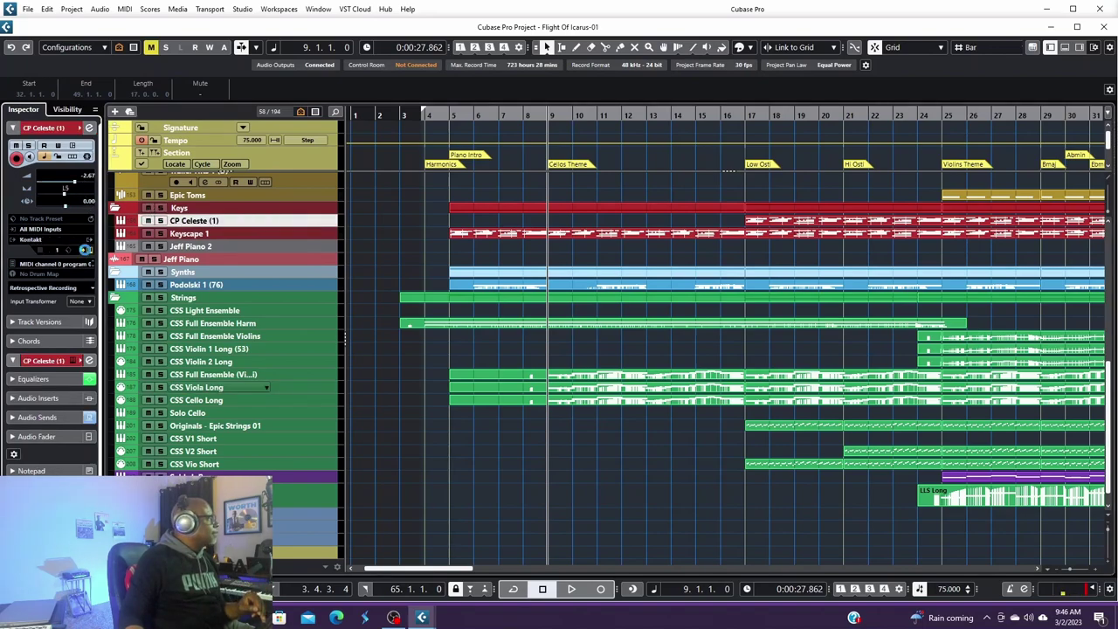
pyautogui.click(88, 127)
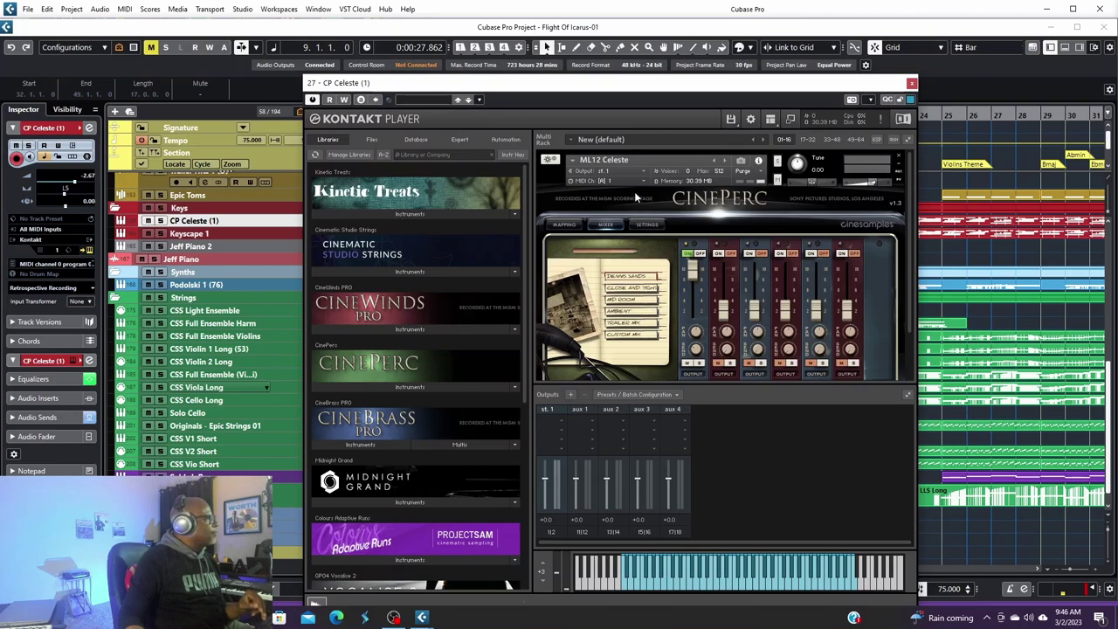
pyautogui.moveTo(655, 87); pyautogui.dragTo(760, 76)
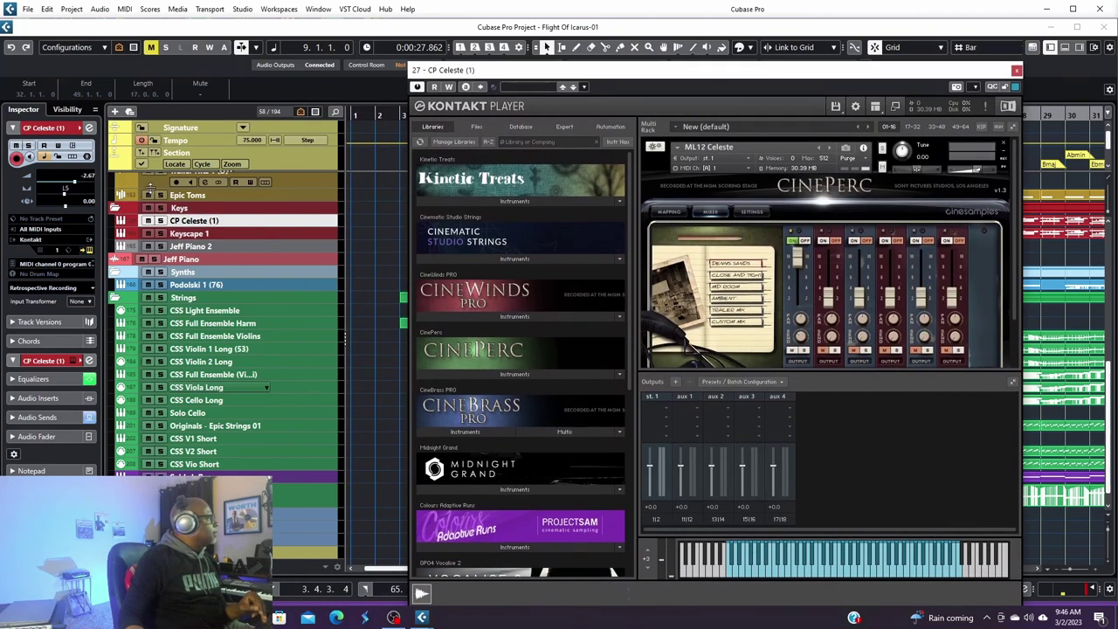
# - Solo CP Celeste (1) and play it from bar 17, the Low Osti section, with its instrument window in view
pyautogui.click(160, 222)
pyautogui.moveTo(578, 74); pyautogui.dragTo(154, 105)
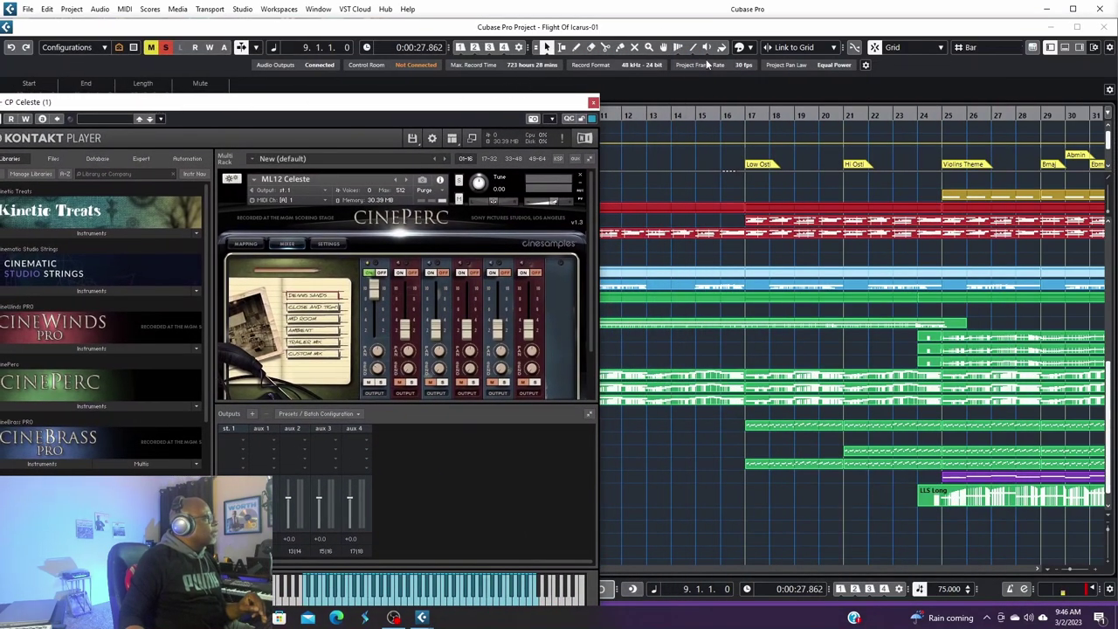
pyautogui.click(748, 114)
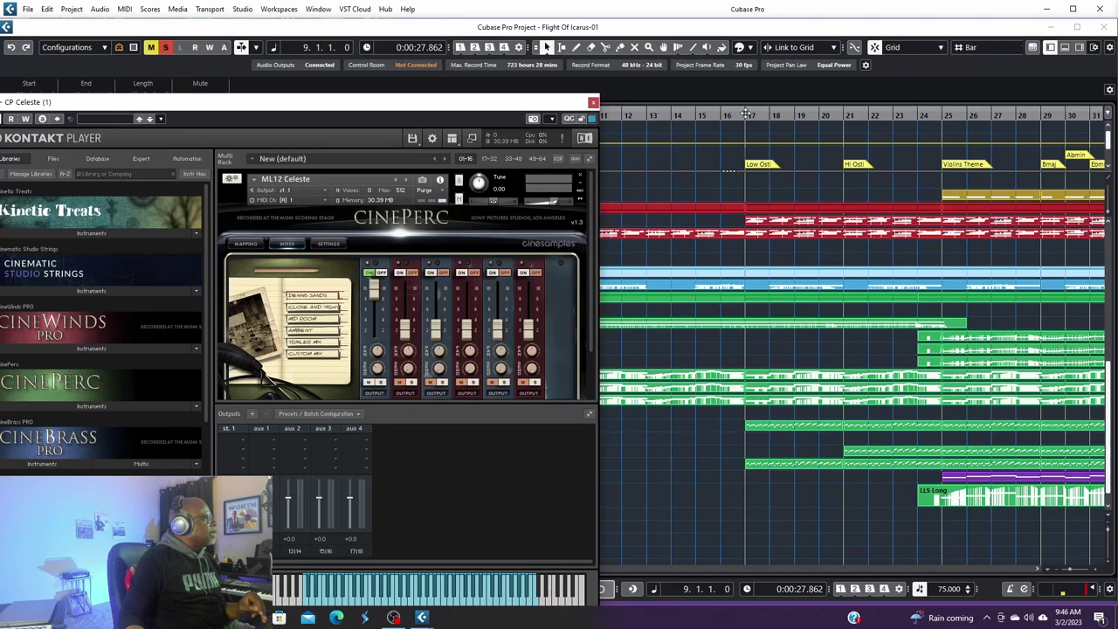
pyautogui.moveTo(534, 102); pyautogui.dragTo(792, 64)
pyautogui.press('space')
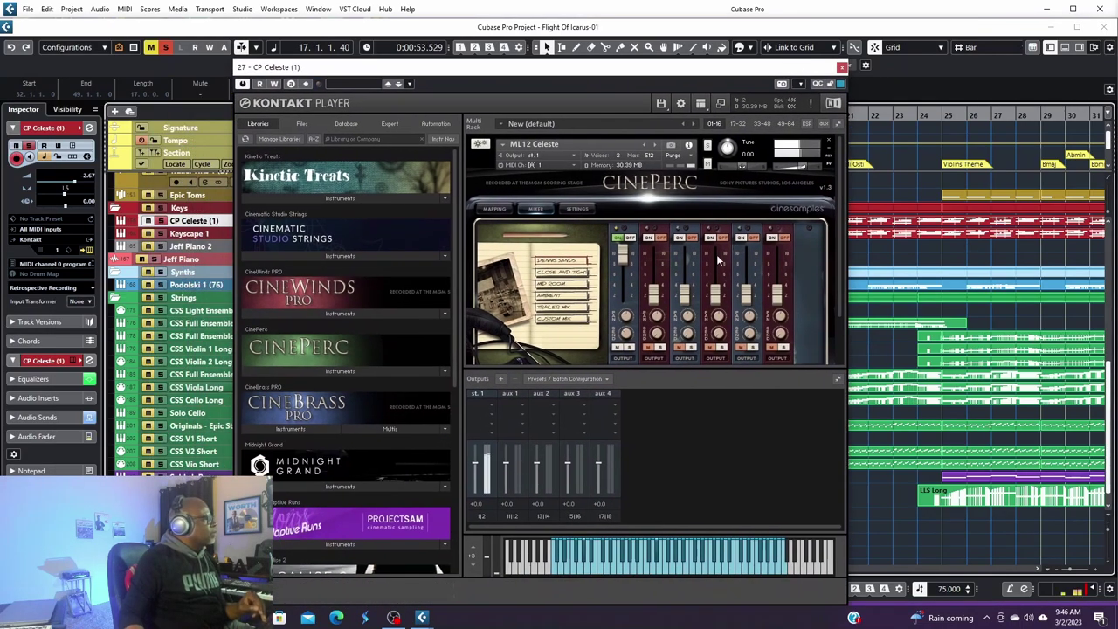
# - Close the CP Celeste (1) instrument window, review the channel's EQ and its Reverb FX and Delay sends in channel settings, and stop playback
pyautogui.click(88, 128)
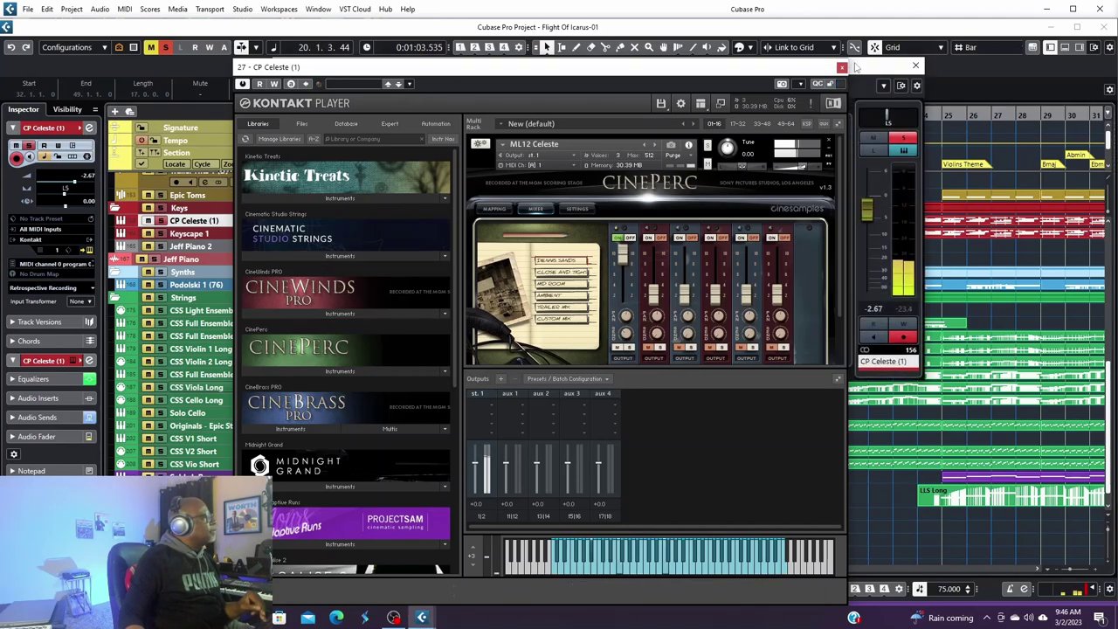
pyautogui.moveTo(798, 68); pyautogui.dragTo(685, 66)
pyautogui.click(715, 68)
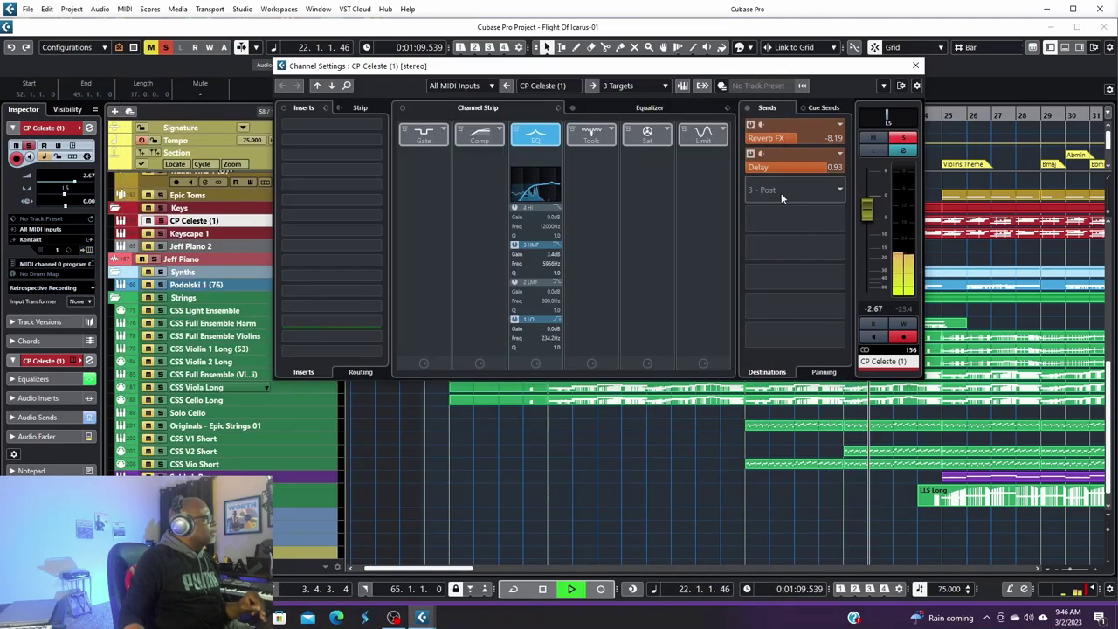
pyautogui.press('space')
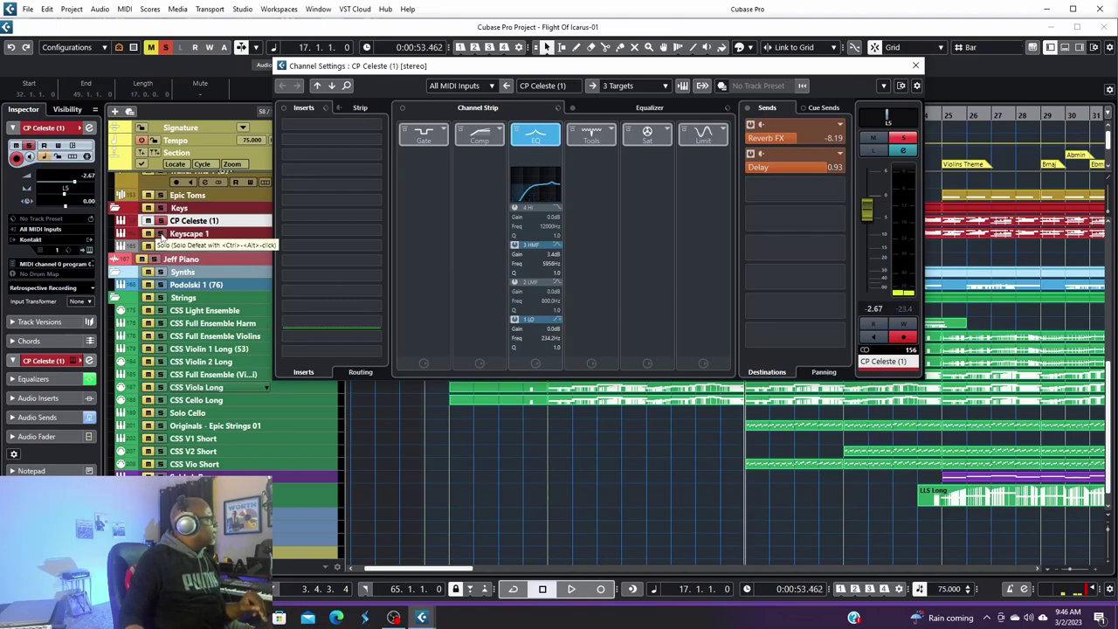
# - Close the CP Celeste (1) channel settings, play CP Celeste (1) together with Keyscape 1 from bar 17, and stop
pyautogui.press('e')
pyautogui.press('space')
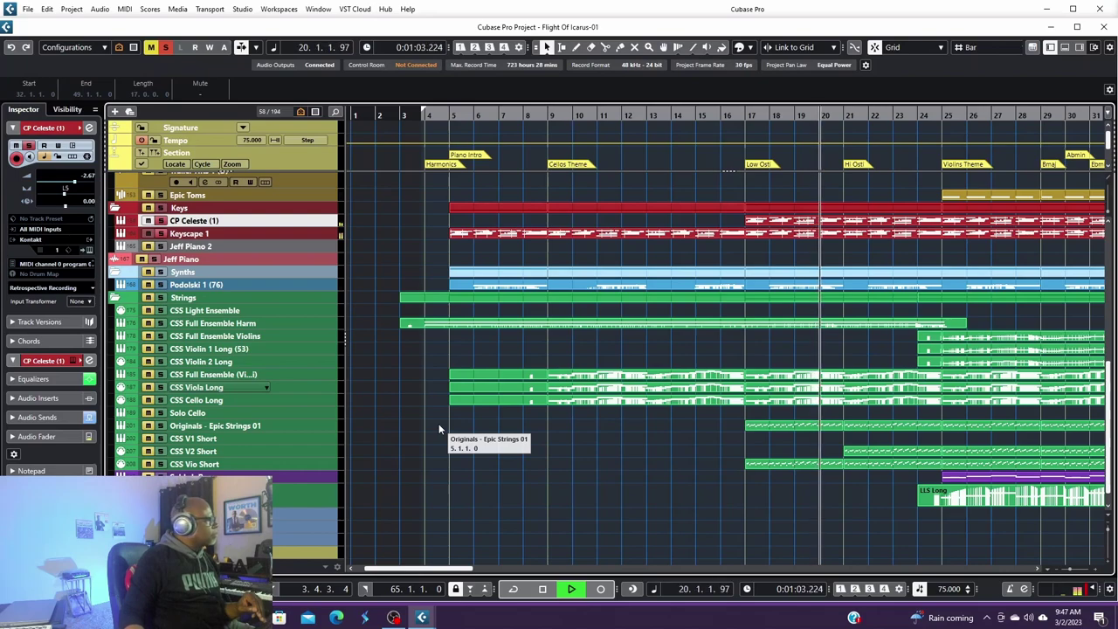
pyautogui.press('space')
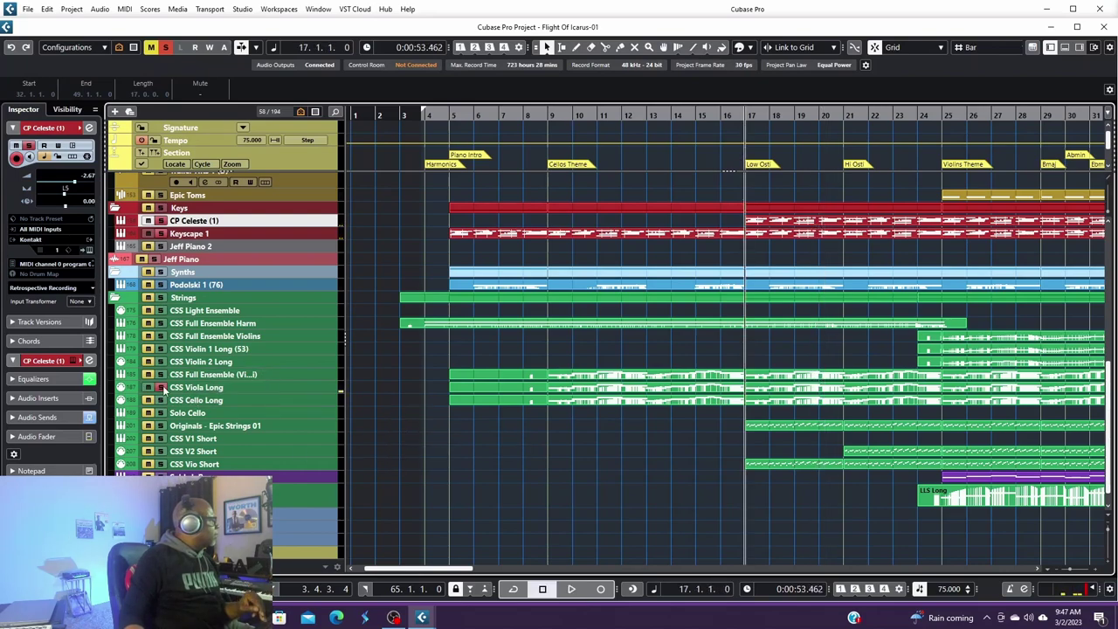
# - Solo the string tracks one after another while playing the Low Osti section from bar 17, stop, and clear all solos
pyautogui.press('space')
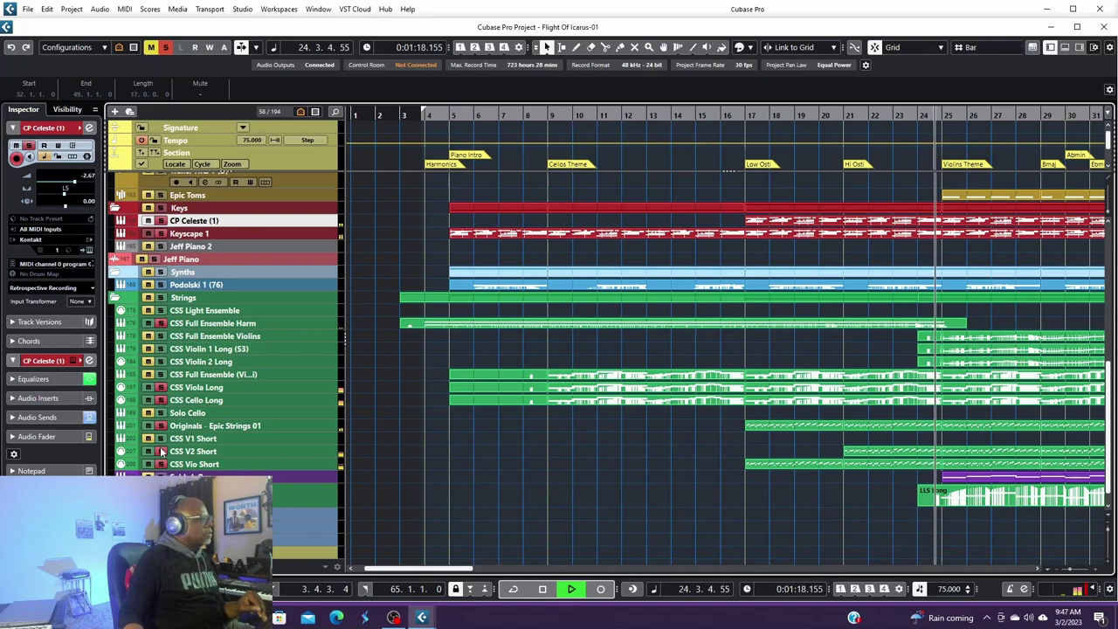
pyautogui.press('space')
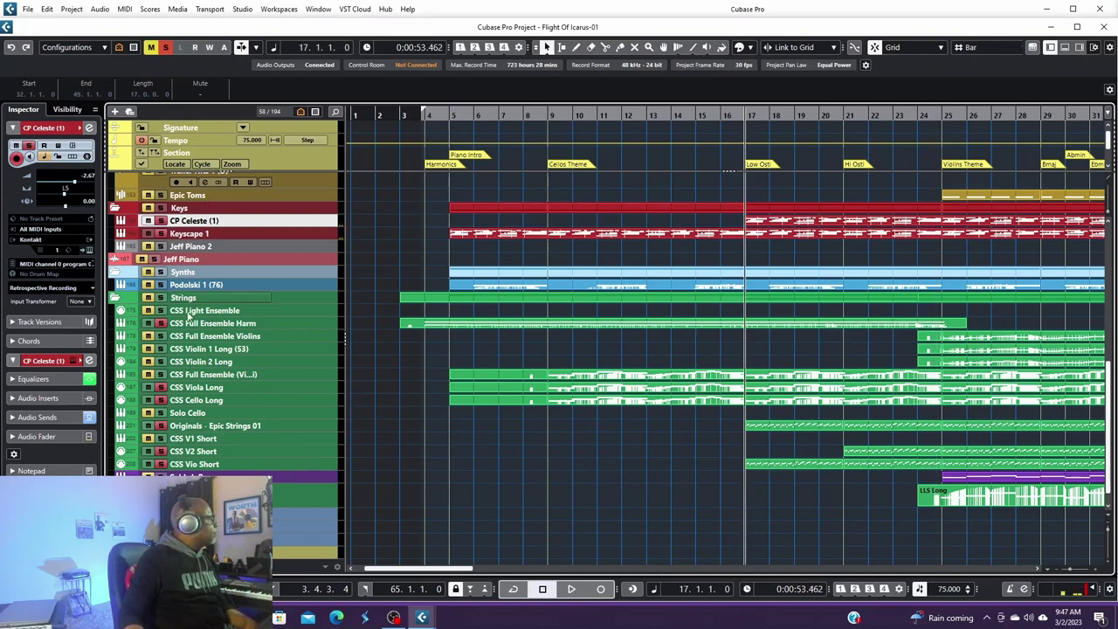
pyautogui.click(165, 47)
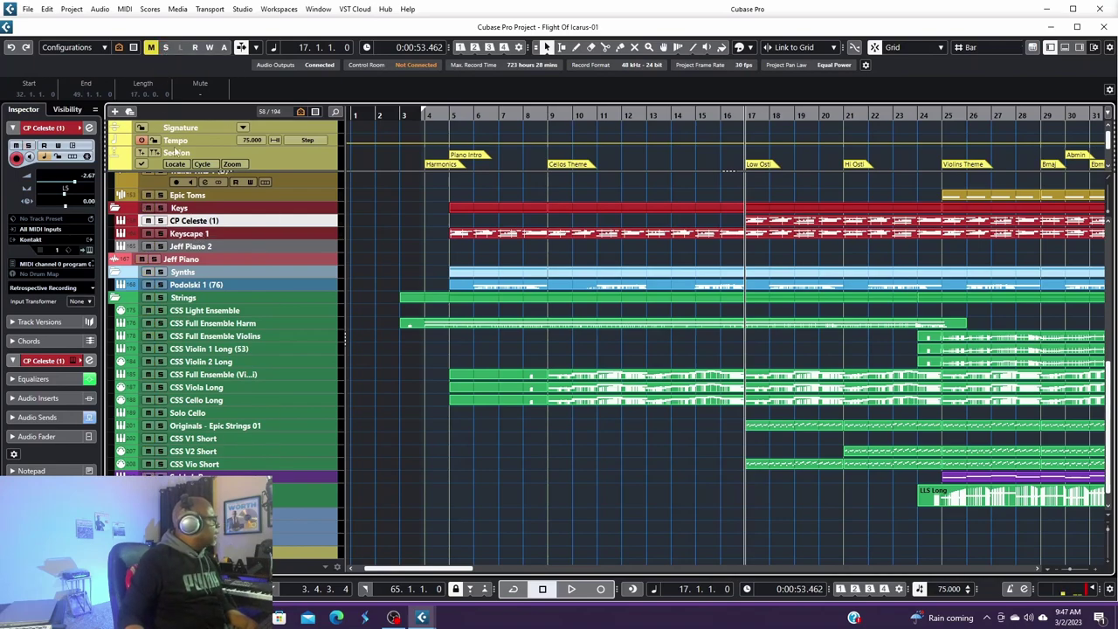
# - Open the Originals - Epic Strings 01 track's instrument window, review its short ostinato preset and controls, and close it
pyautogui.click(276, 428)
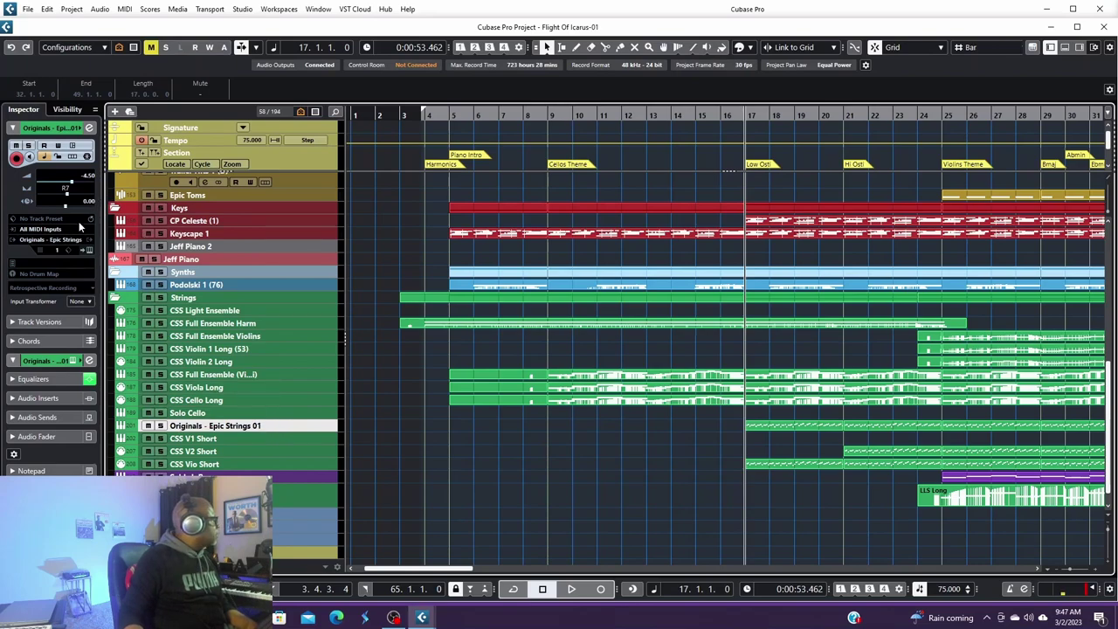
pyautogui.click(87, 250)
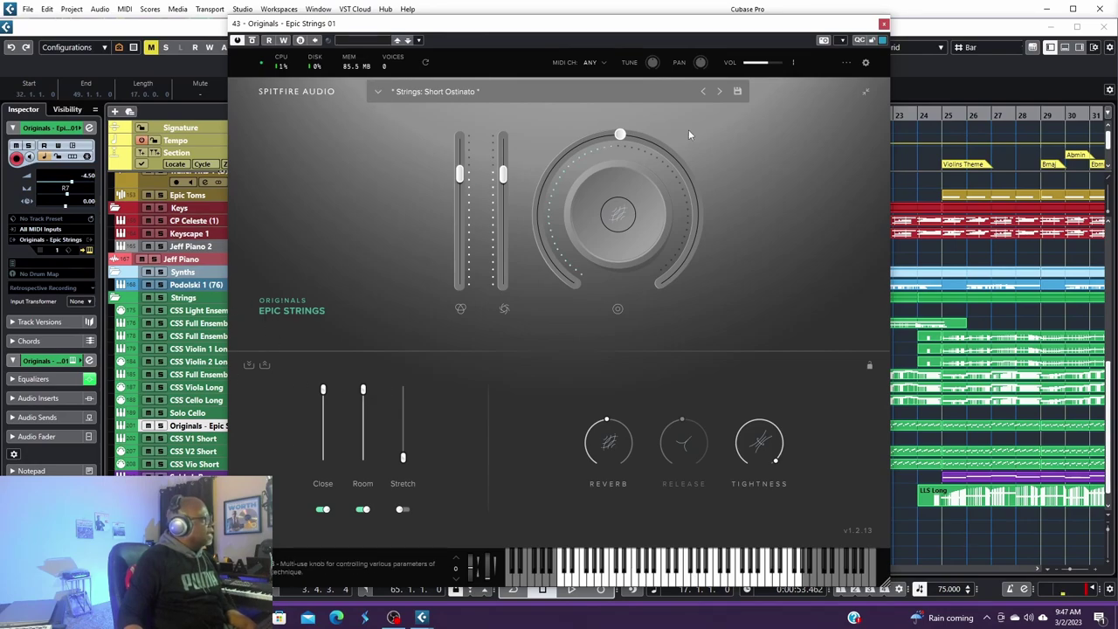
pyautogui.click(883, 25)
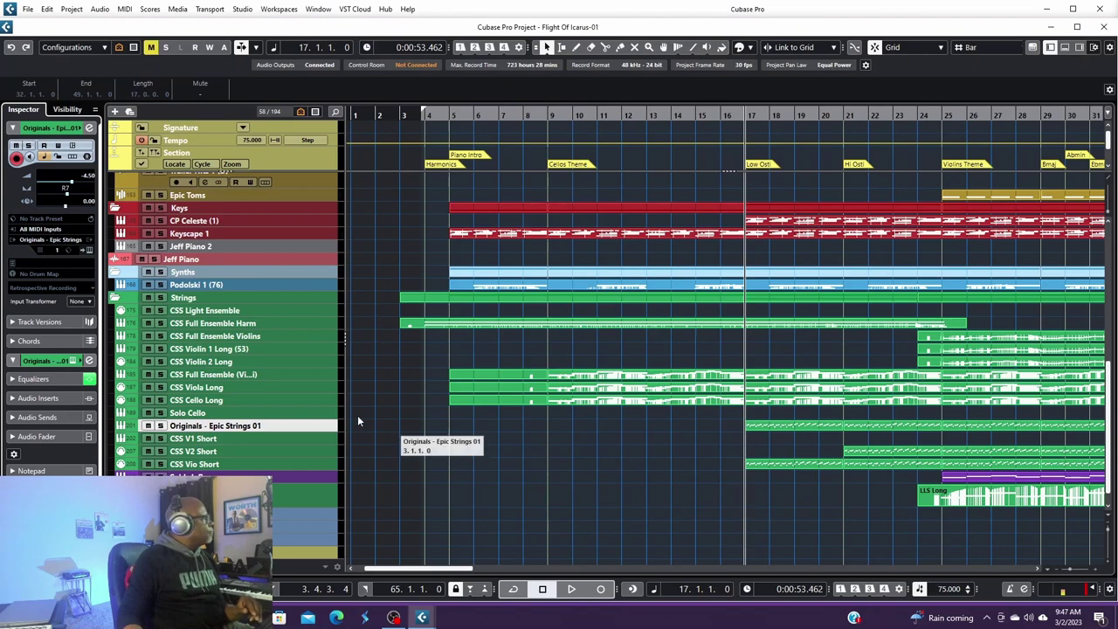
# - Turn automation read on for all tracks, place the playhead at bar 25, and examine the Violins Theme section's string and percussion tracks
pyautogui.click(195, 47)
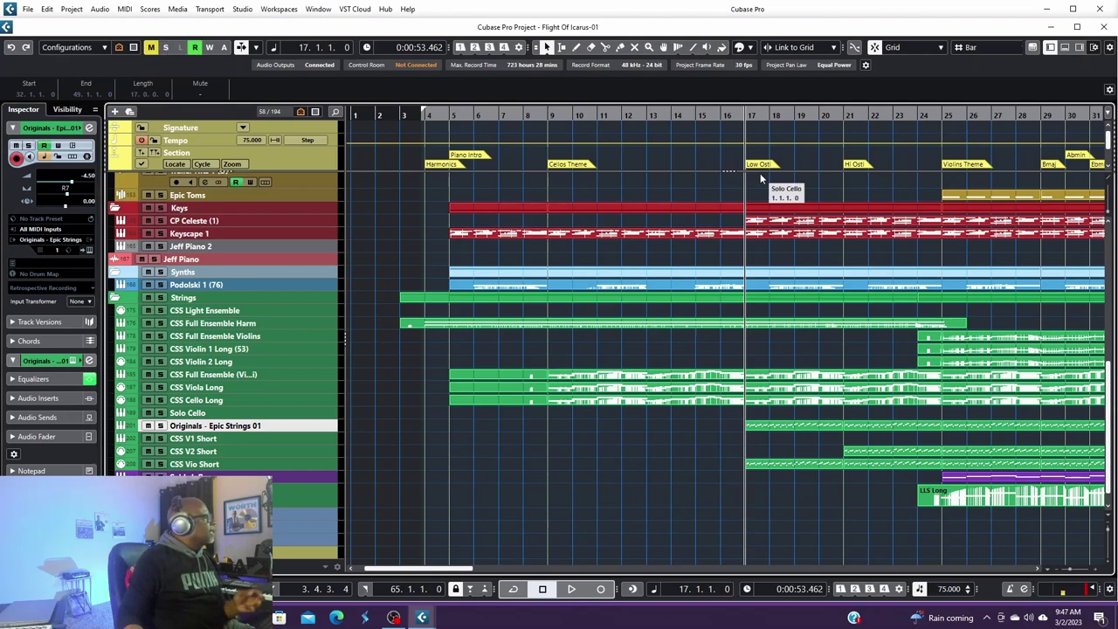
pyautogui.click(941, 115)
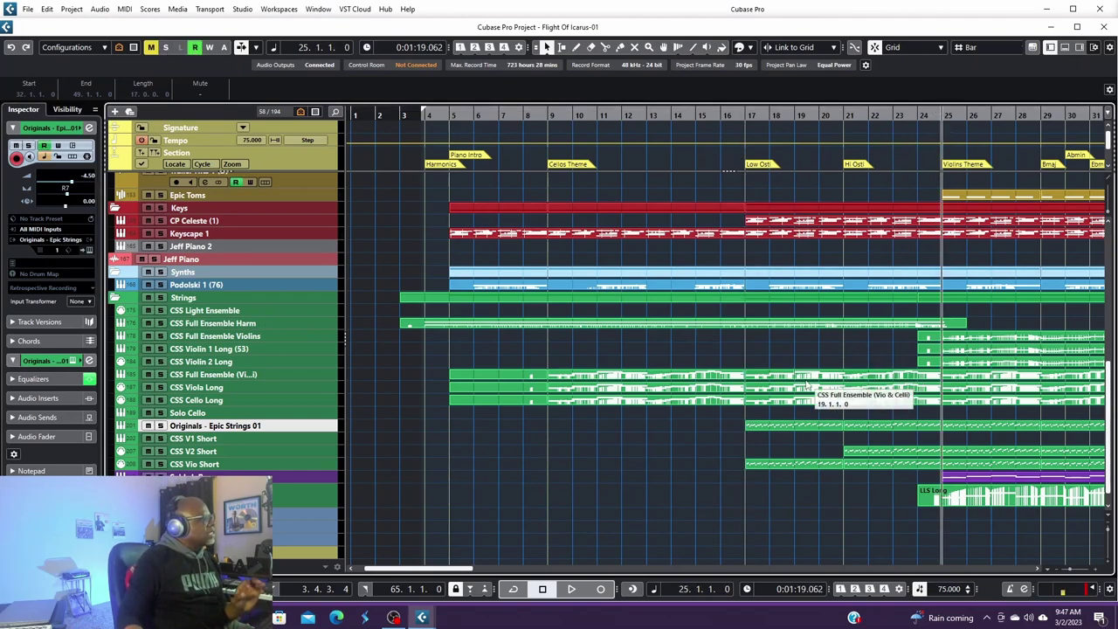
pyautogui.moveTo(443, 570); pyautogui.dragTo(500, 573)
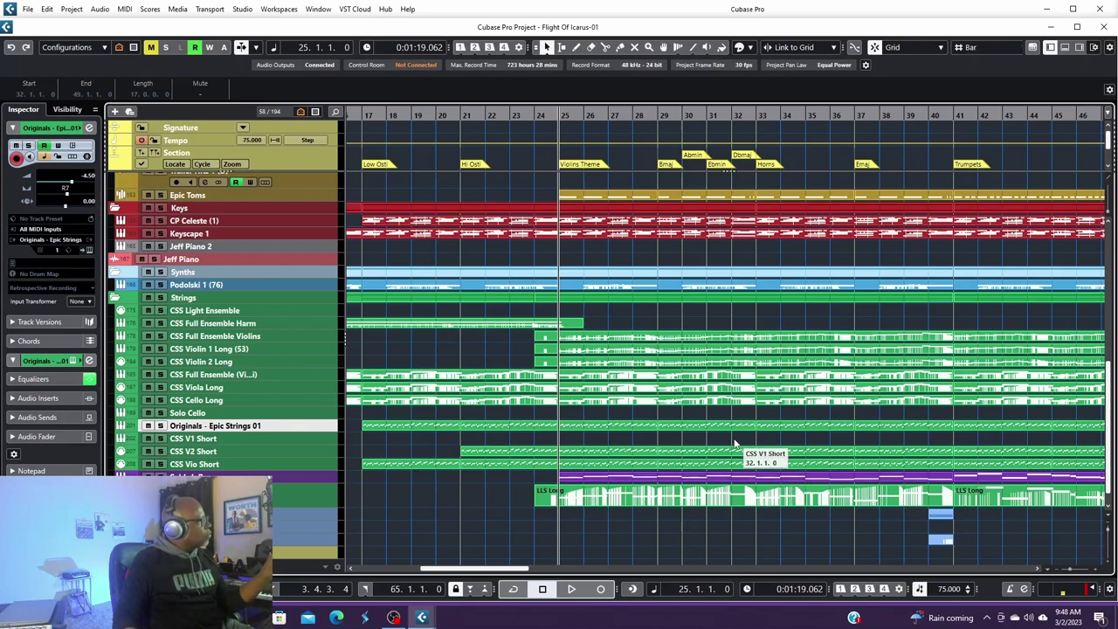
pyautogui.scroll(5, 742, 450)
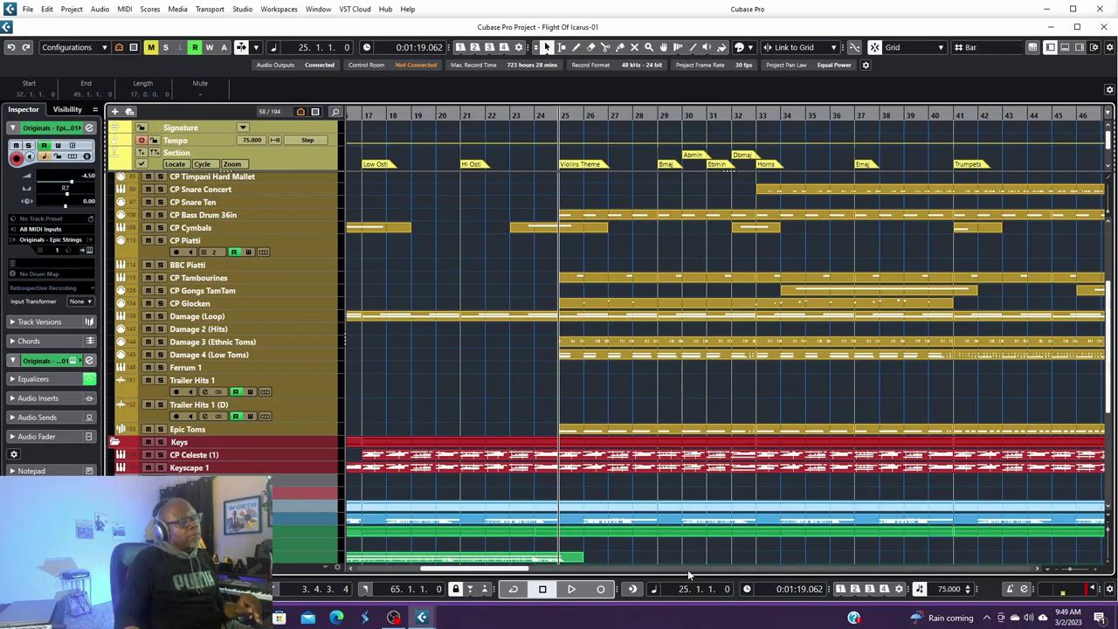
# - Play the full arrangement from bar 25 into the Trumpets section, following the percussion and brass tracks, and stop
pyautogui.press('space')
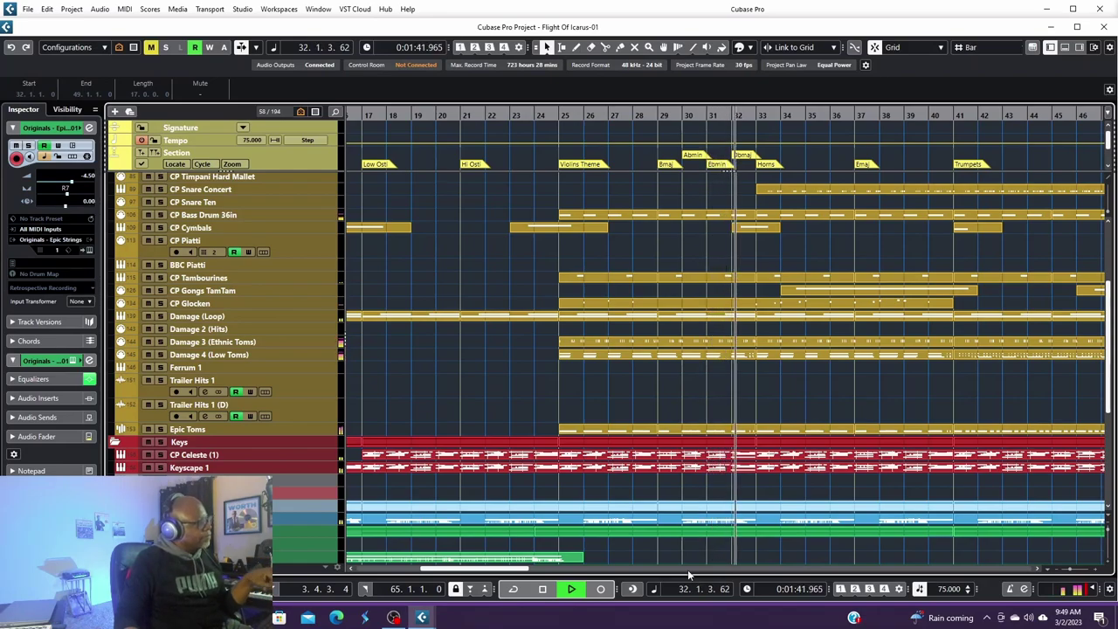
pyautogui.scroll(4, 880, 403)
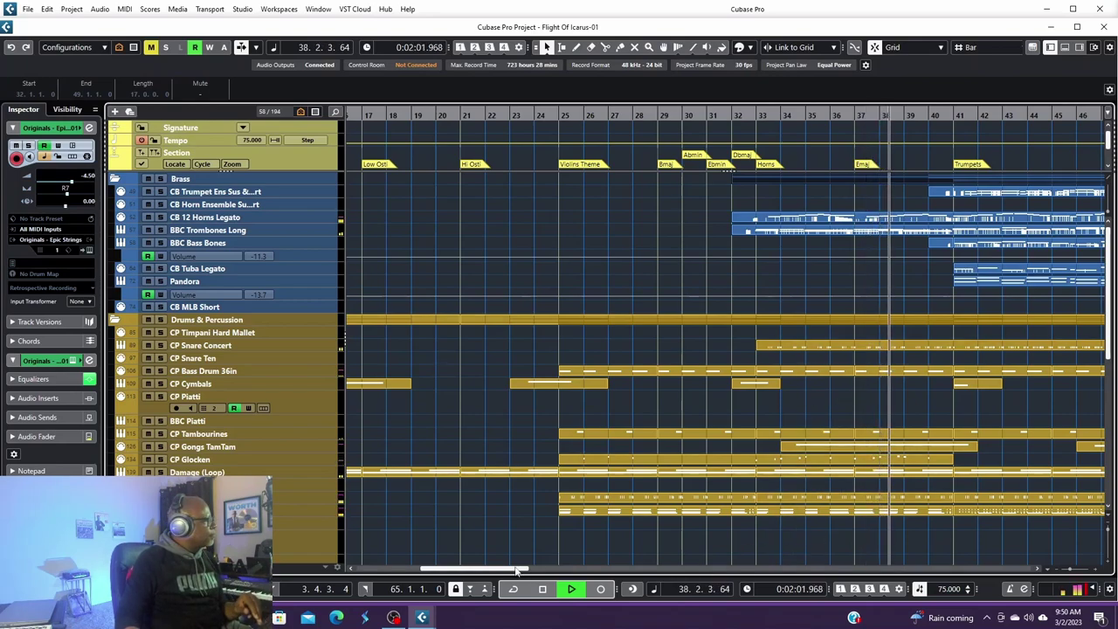
pyautogui.moveTo(515, 569); pyautogui.dragTo(568, 589)
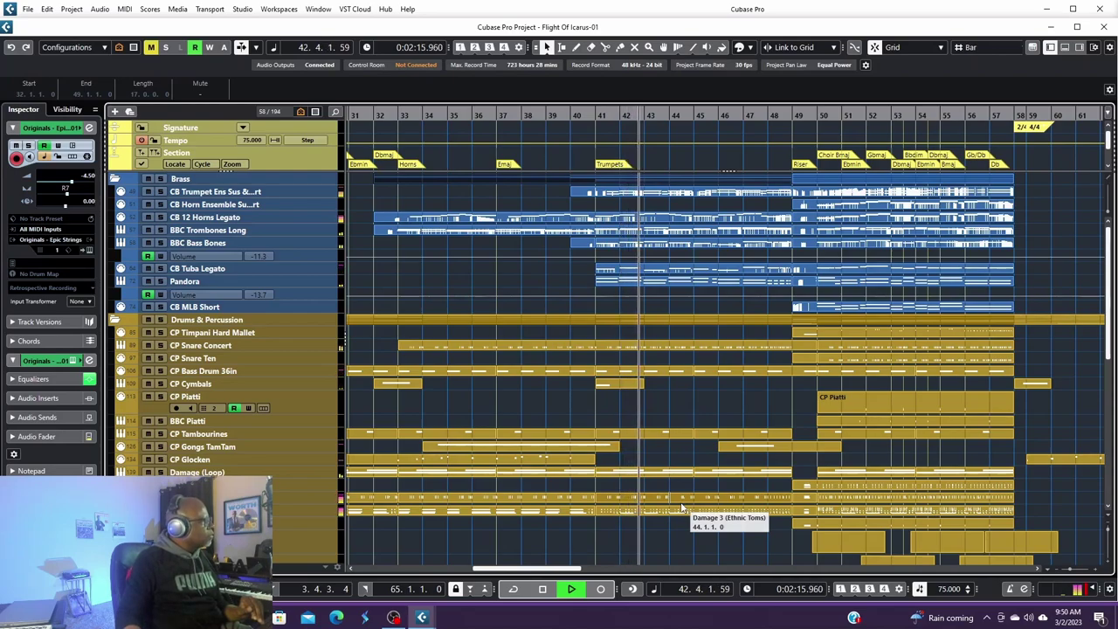
pyautogui.press('space')
# - Place the playhead at bar 41, the Trumpets section, and look through its percussion, keys, string and brass tracks
pyautogui.moveTo(447, 569); pyautogui.dragTo(540, 570)
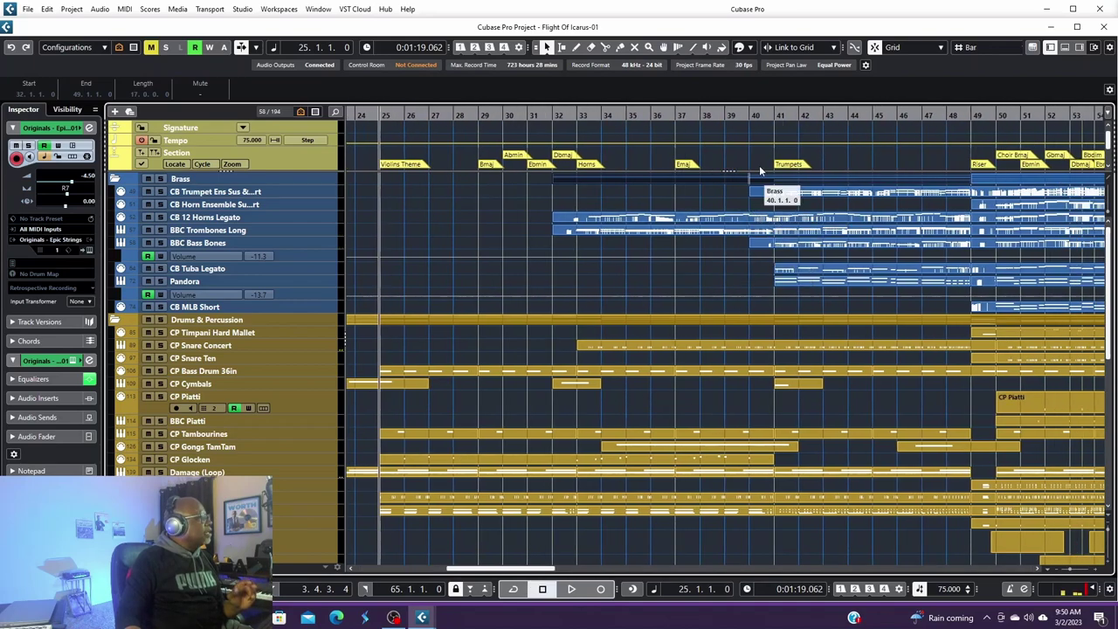
pyautogui.click(776, 114)
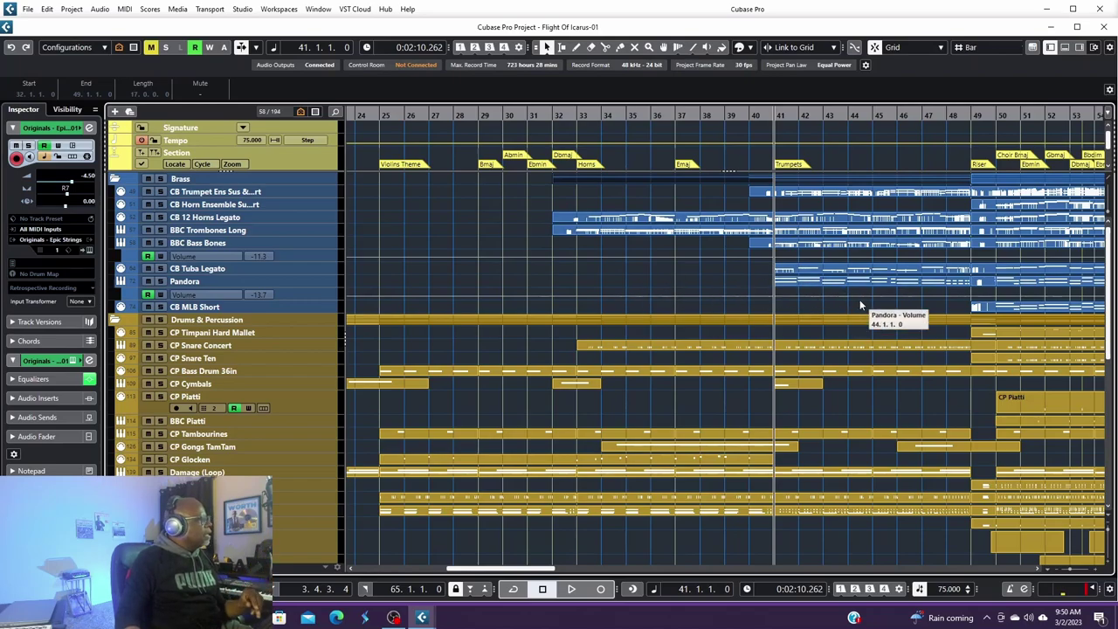
pyautogui.scroll(-6, 860, 303)
pyautogui.scroll(2, 860, 303)
pyautogui.scroll(-2, 860, 303)
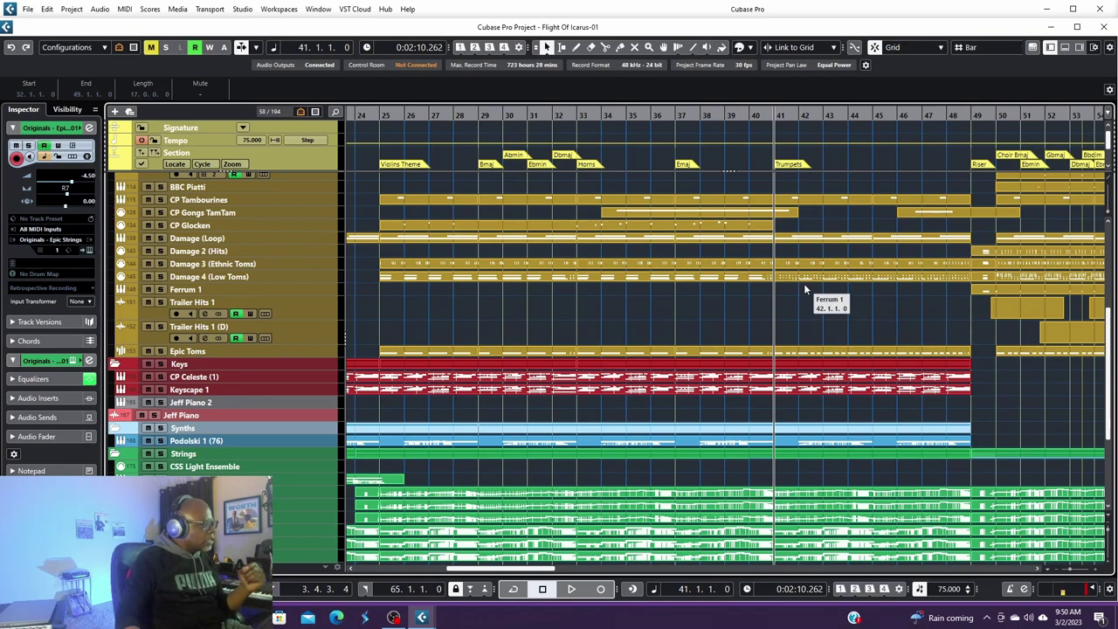
pyautogui.scroll(-3, 805, 288)
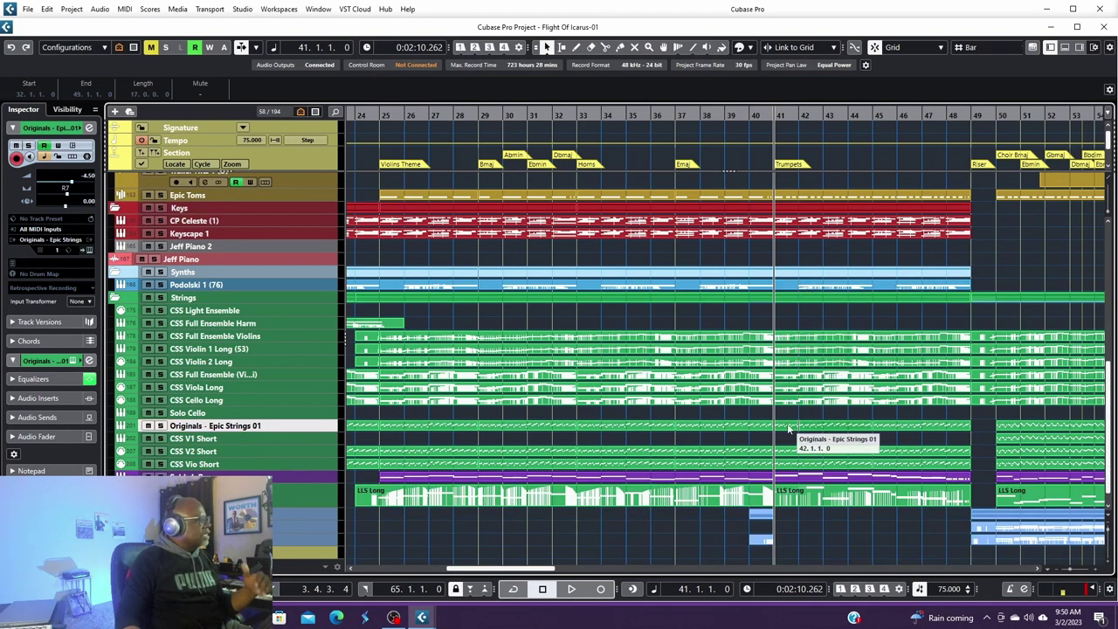
pyautogui.scroll(5, 788, 428)
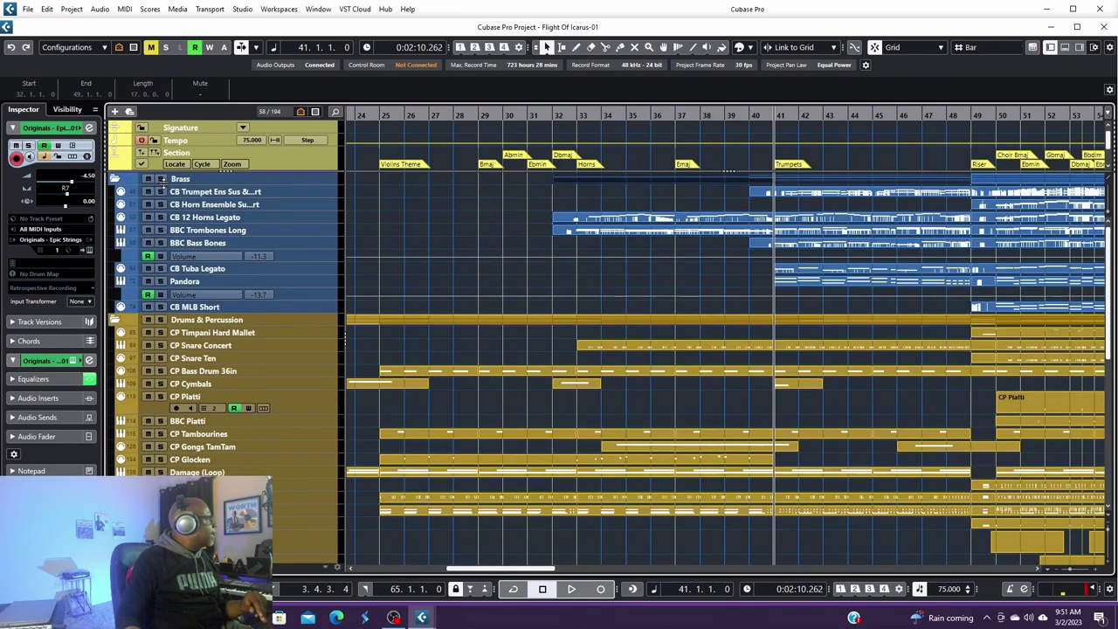
# - Solo the Brass folder, play it from bar 41 in the Trumpets section, and stop
pyautogui.click(162, 181)
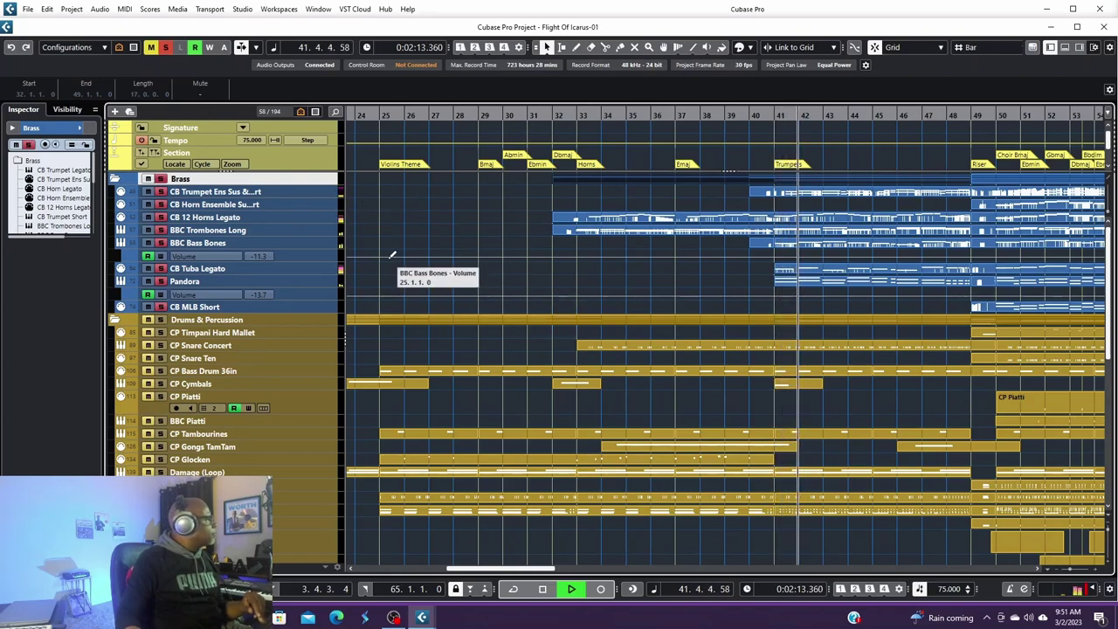
pyautogui.press('space')
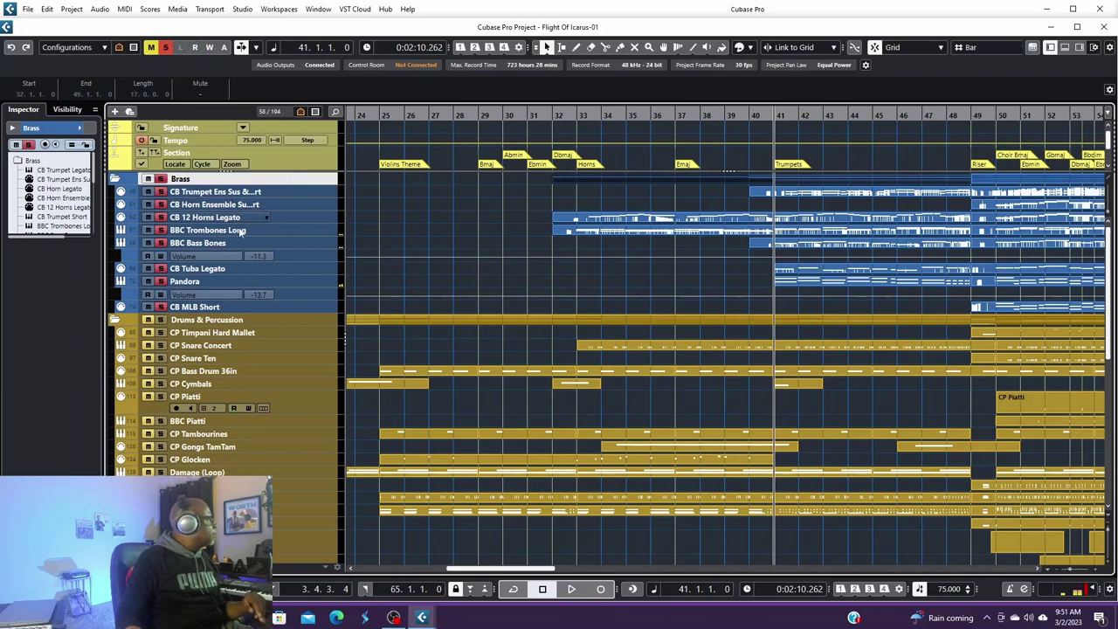
pyautogui.scroll(-10, 241, 349)
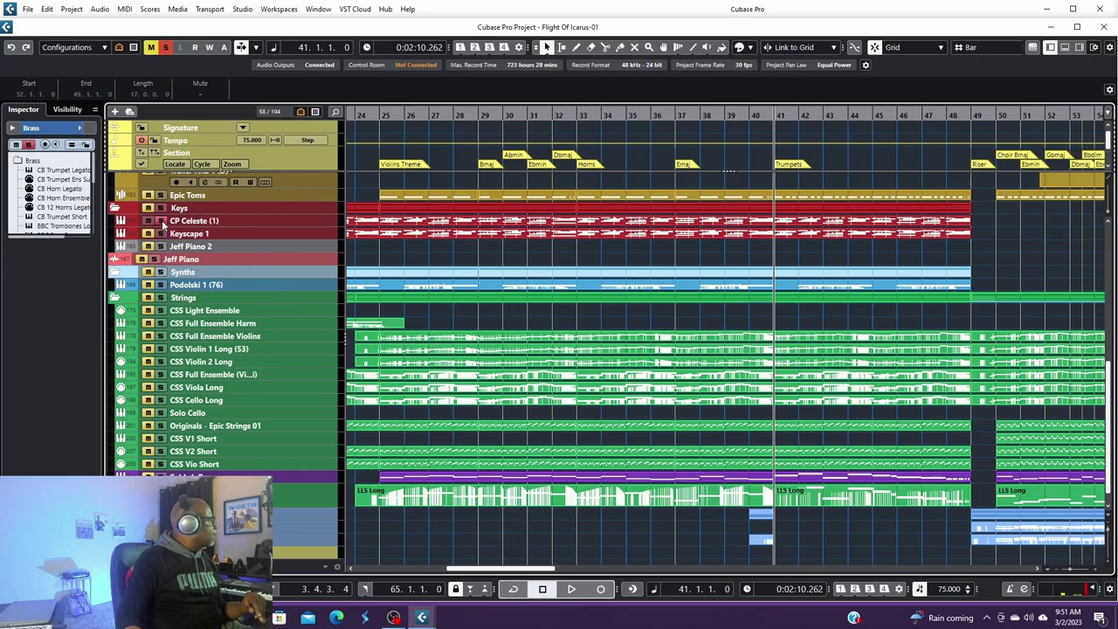
pyautogui.scroll(10, 549, 297)
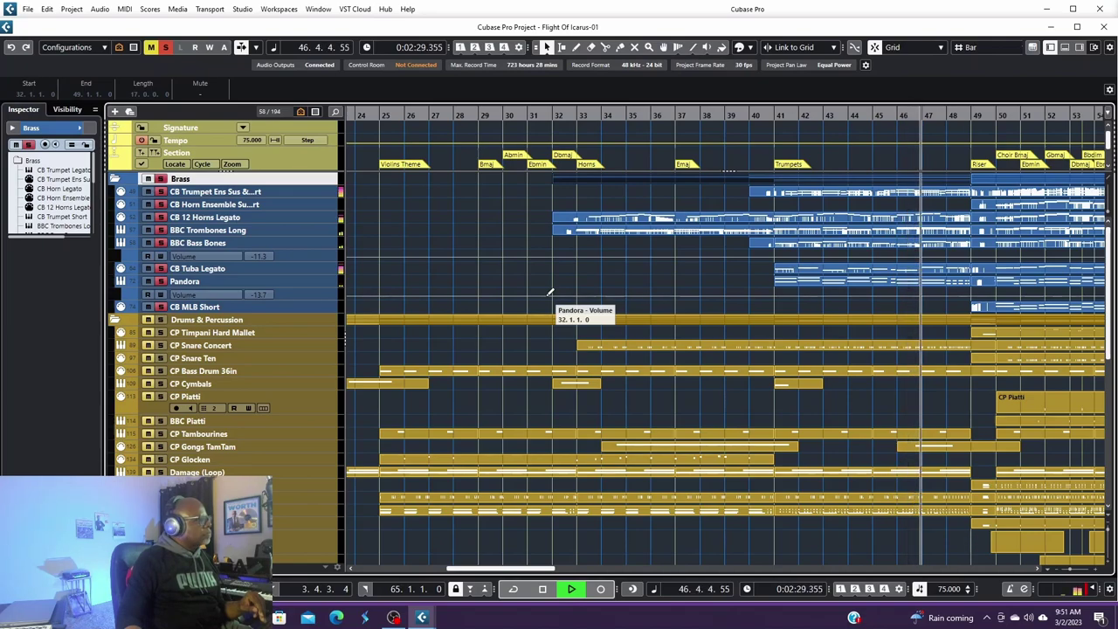
pyautogui.press('space')
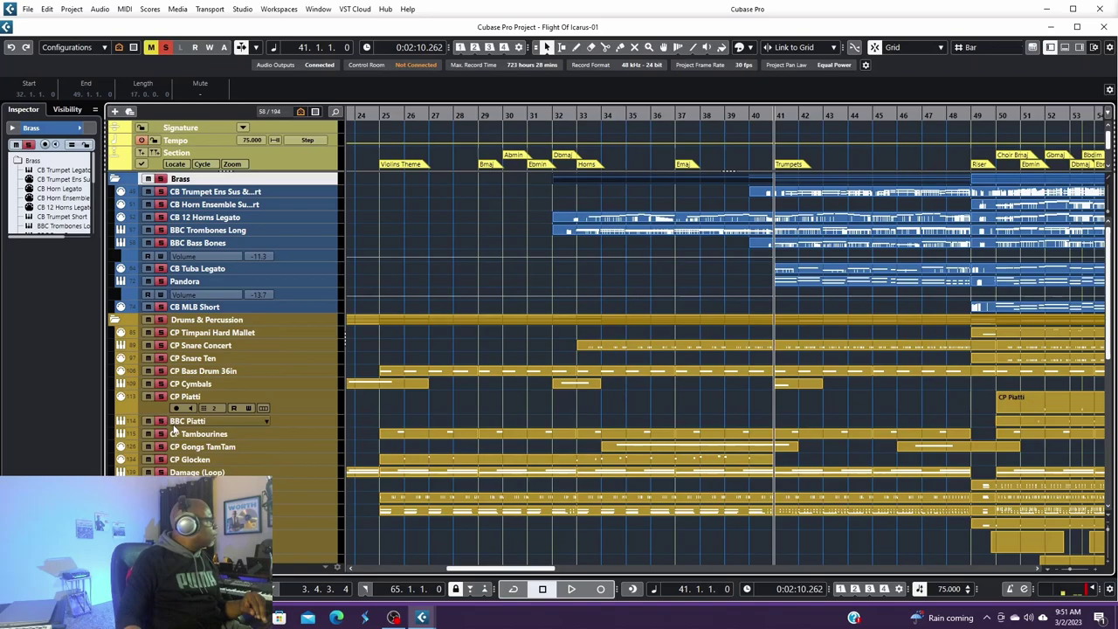
# - Play the Brass and Drums & Percussion folders soloed together from bar 41, stop, and clear both solos
pyautogui.press('space')
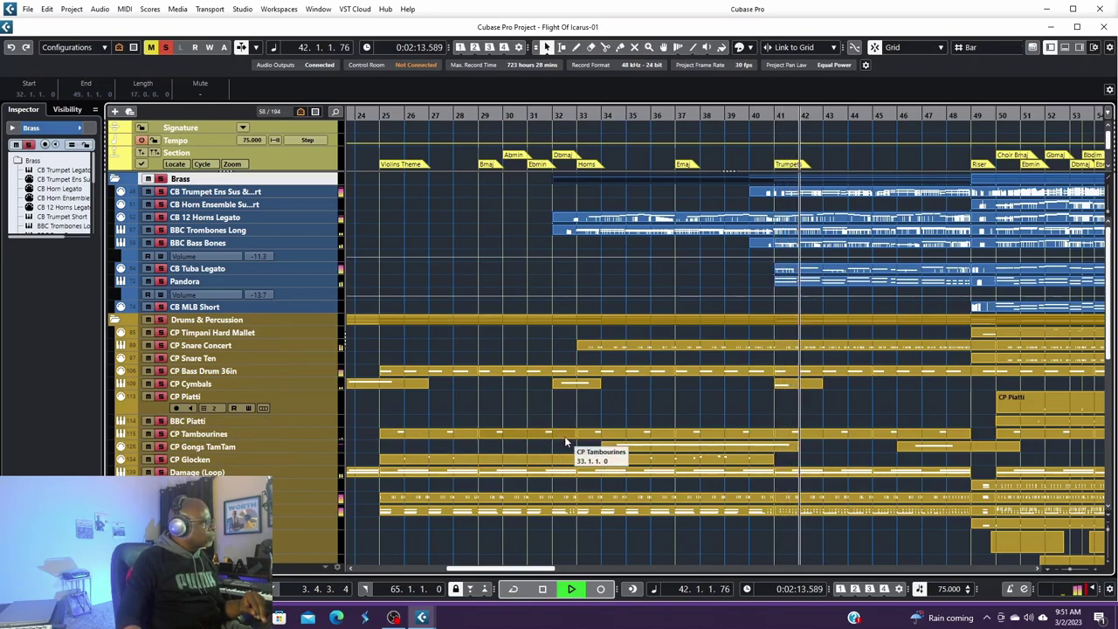
pyautogui.scroll(-4, 576, 441)
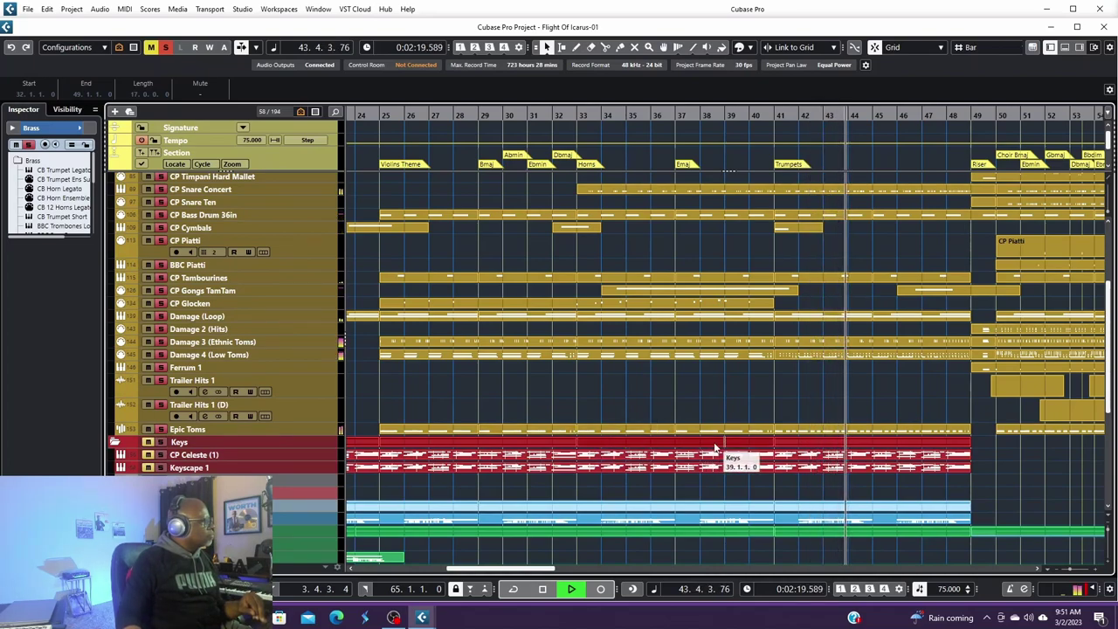
pyautogui.scroll(4, 711, 454)
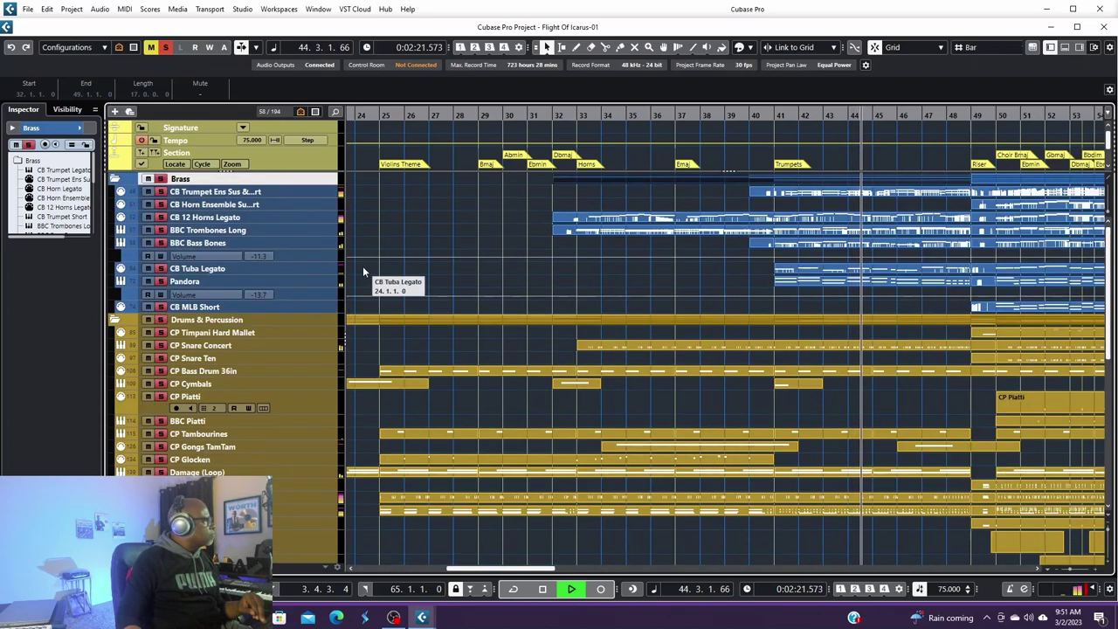
pyautogui.press('space')
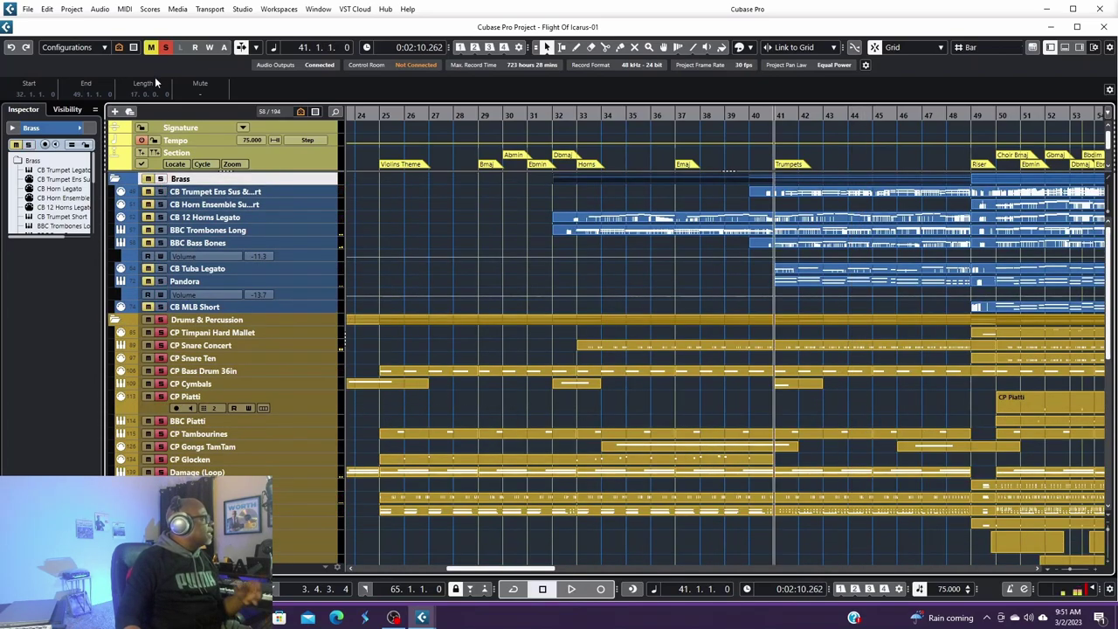
pyautogui.click(162, 321)
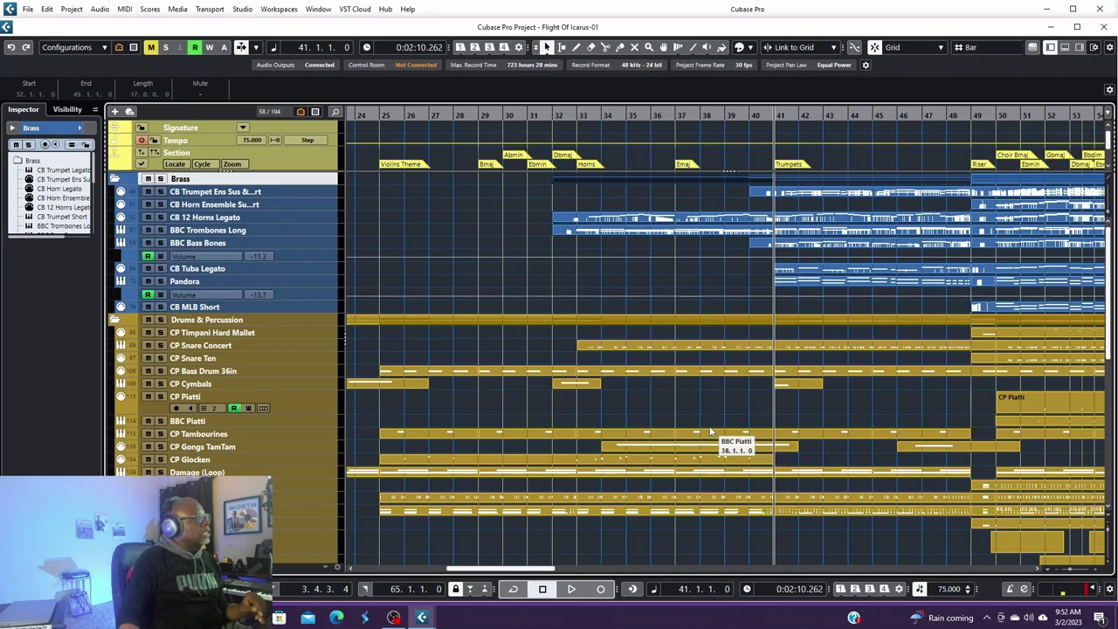
# - Play the full arrangement from bar 41 through the Riser and Choir sections to the end of bar 57, and stop
pyautogui.press('space')
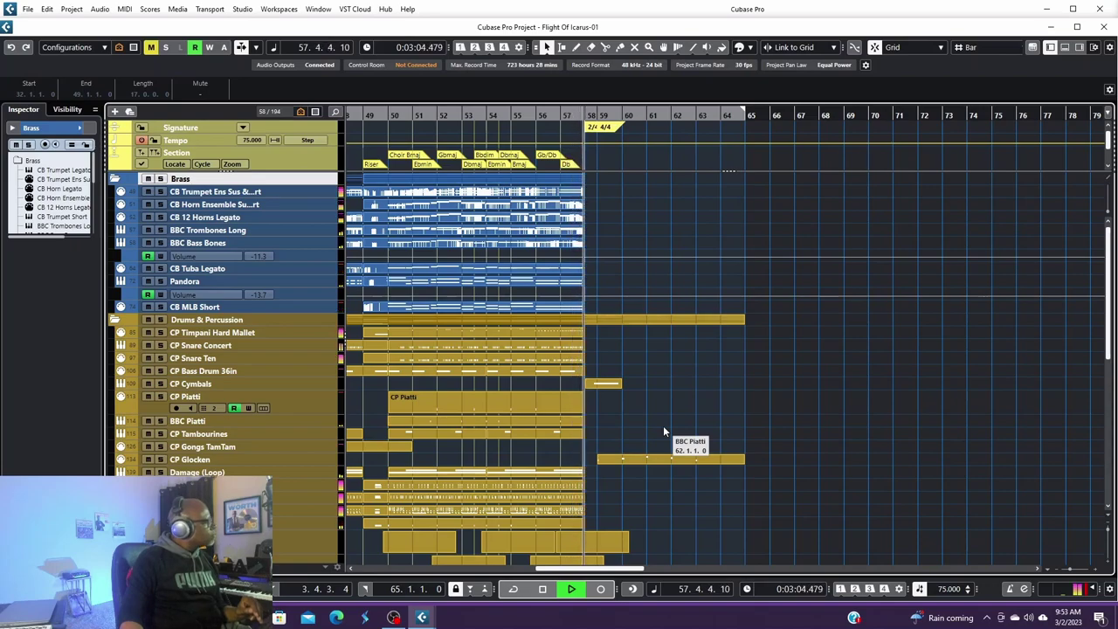
pyautogui.press('space')
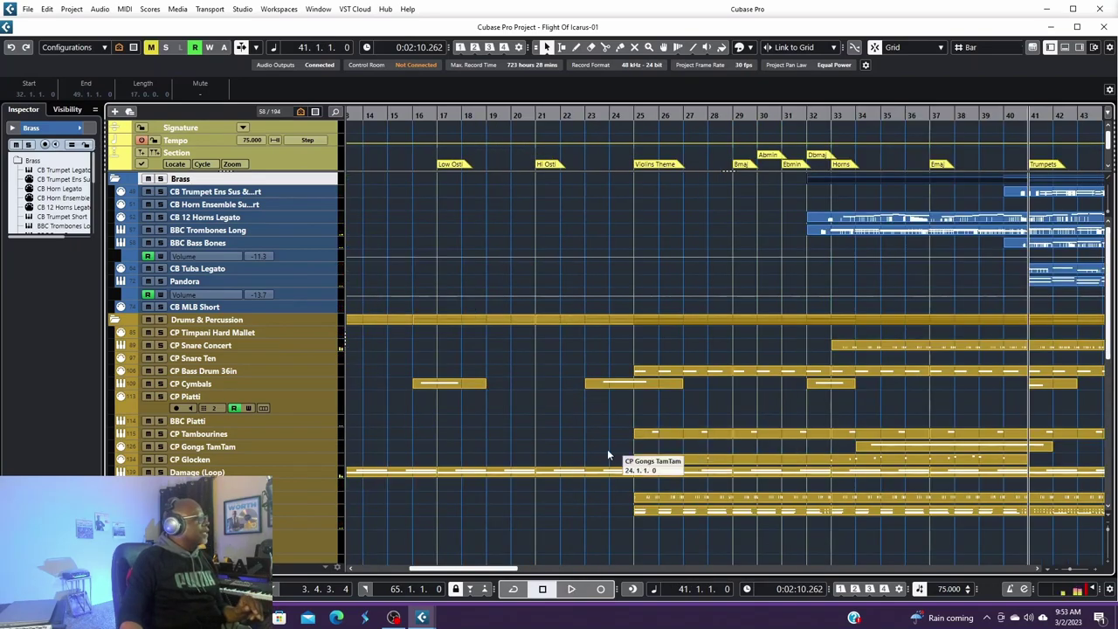
# - Place the playhead at bar 50, the start of the Choir section, and examine its brass and percussion tracks
pyautogui.moveTo(503, 568); pyautogui.dragTo(592, 589)
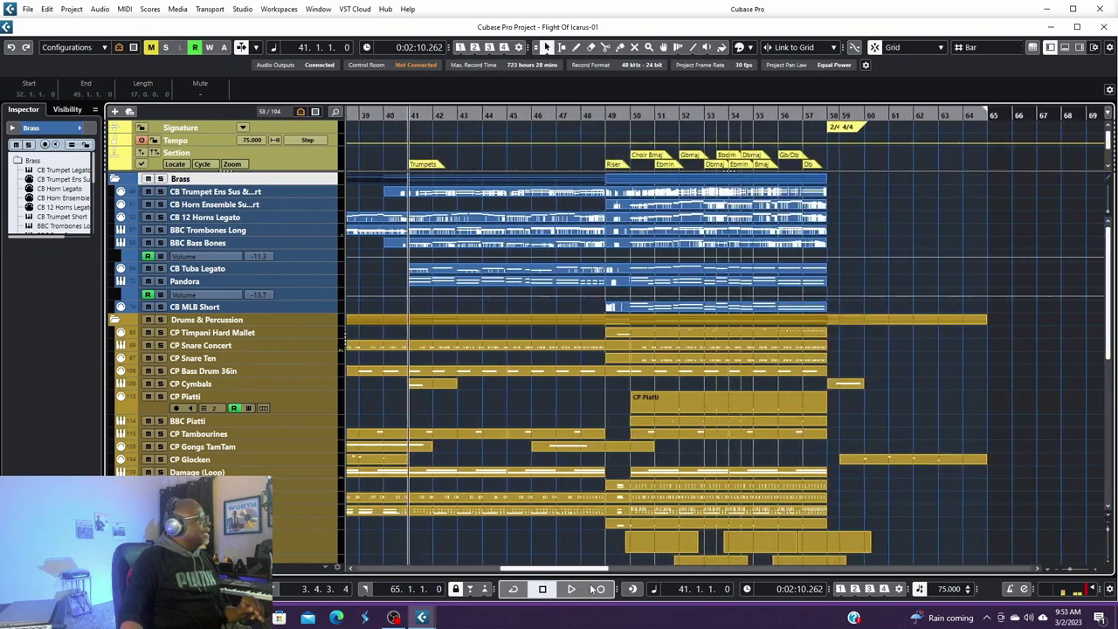
pyautogui.click(630, 113)
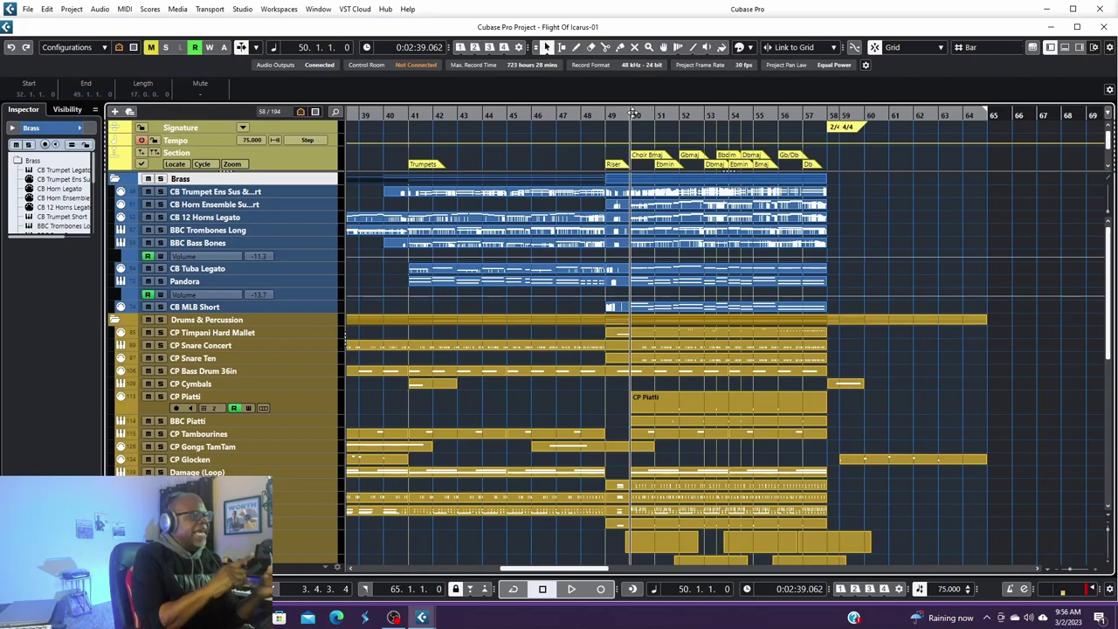
pyautogui.scroll(-3, 664, 332)
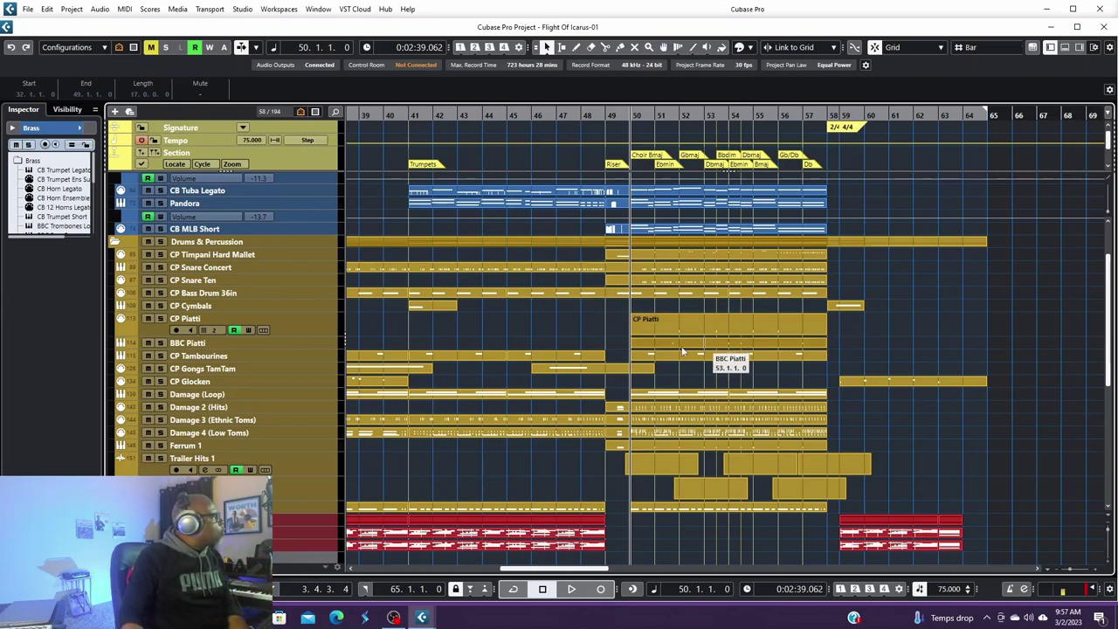
# - Turn off automation reading for all tracks, solo CP Piatti and BBC Piatti, play them from bar 50, and stop
pyautogui.click(300, 327)
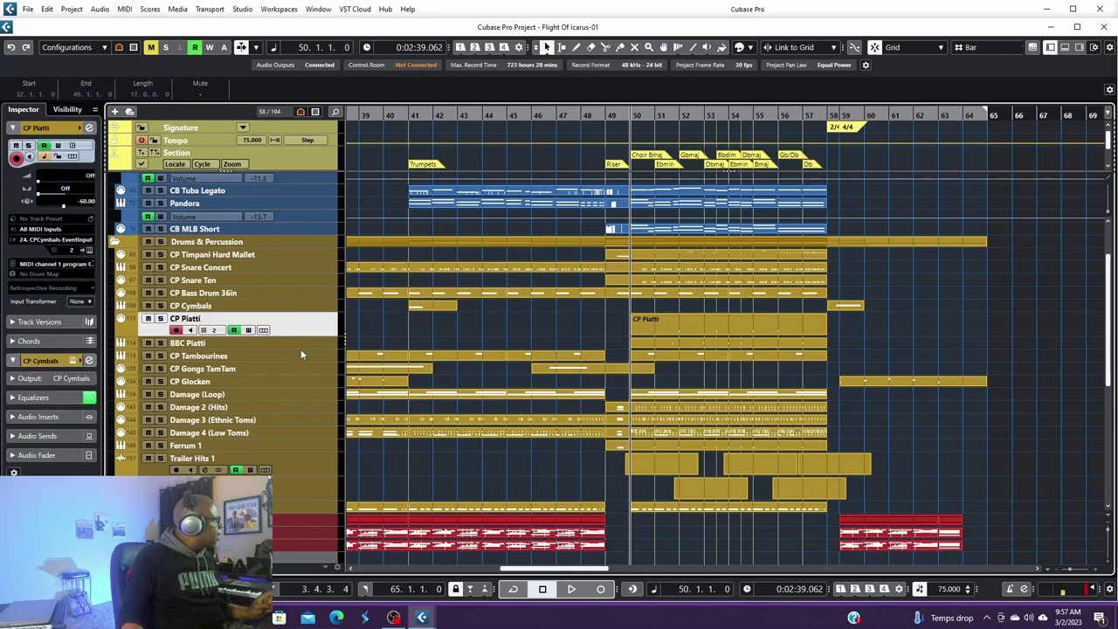
pyautogui.keyDown('shift'); pyautogui.click(300, 352); pyautogui.keyUp('shift')
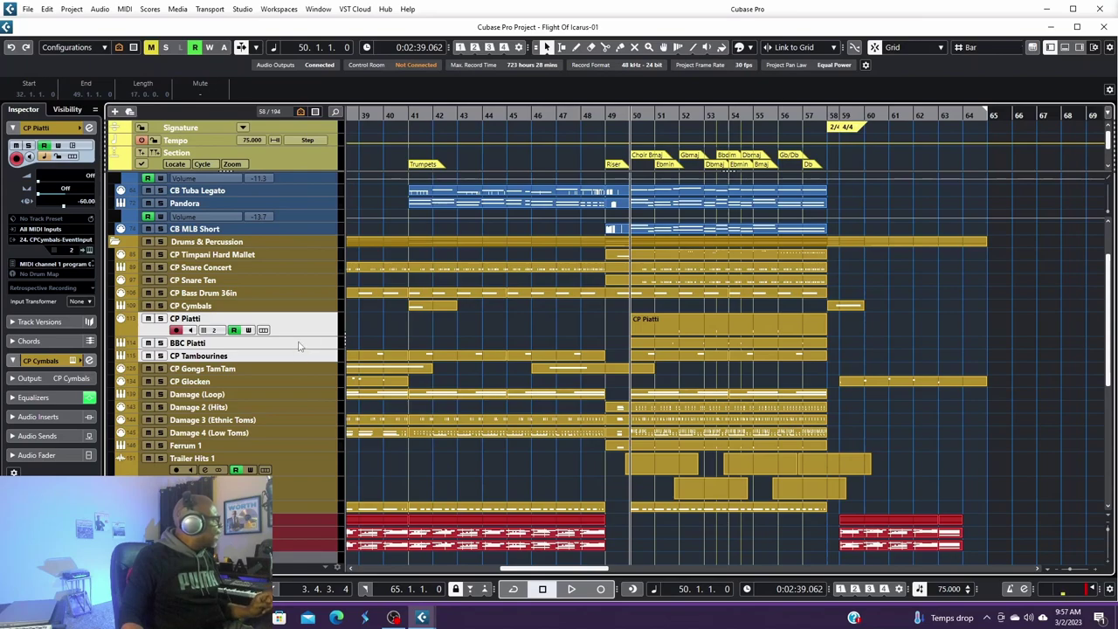
pyautogui.click(297, 344)
pyautogui.keyDown('shift'); pyautogui.click(296, 334); pyautogui.keyUp('shift')
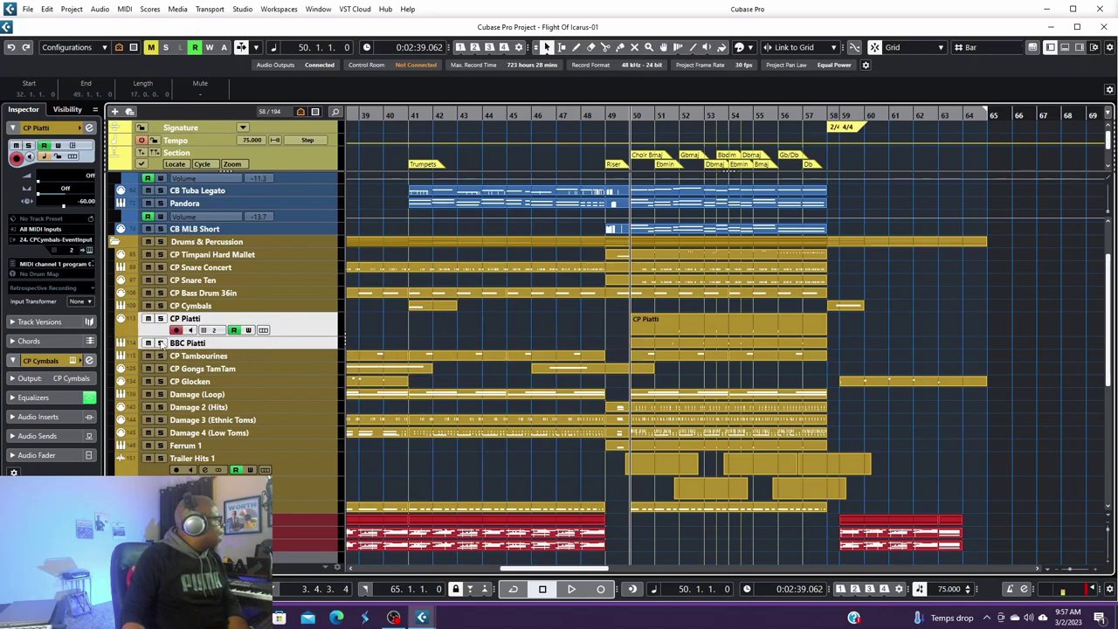
pyautogui.click(195, 47)
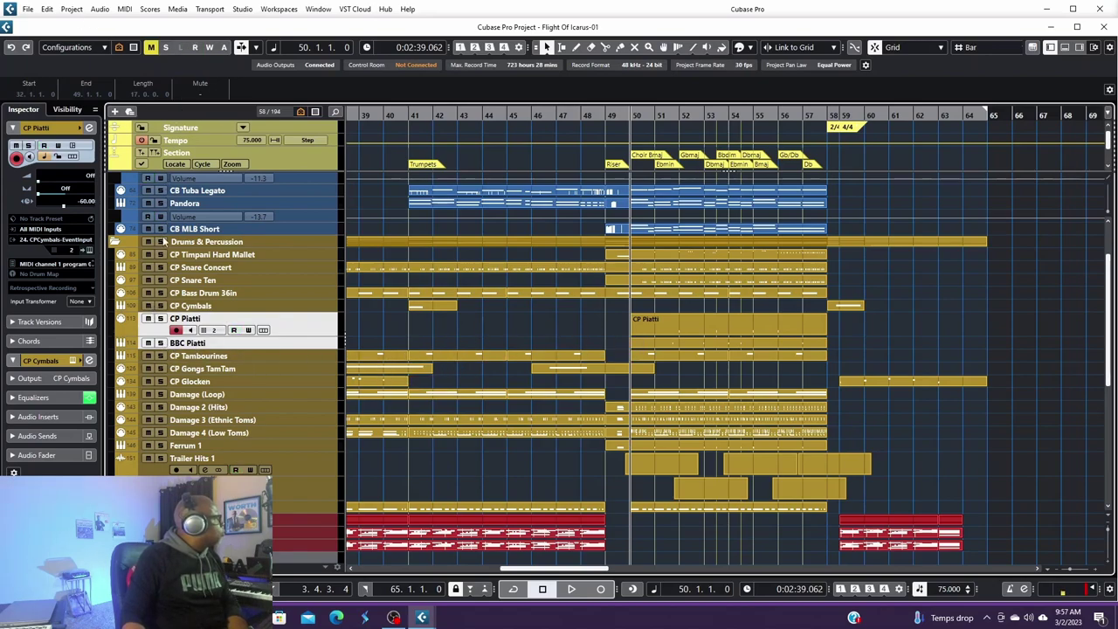
pyautogui.click(160, 318)
pyautogui.click(159, 342)
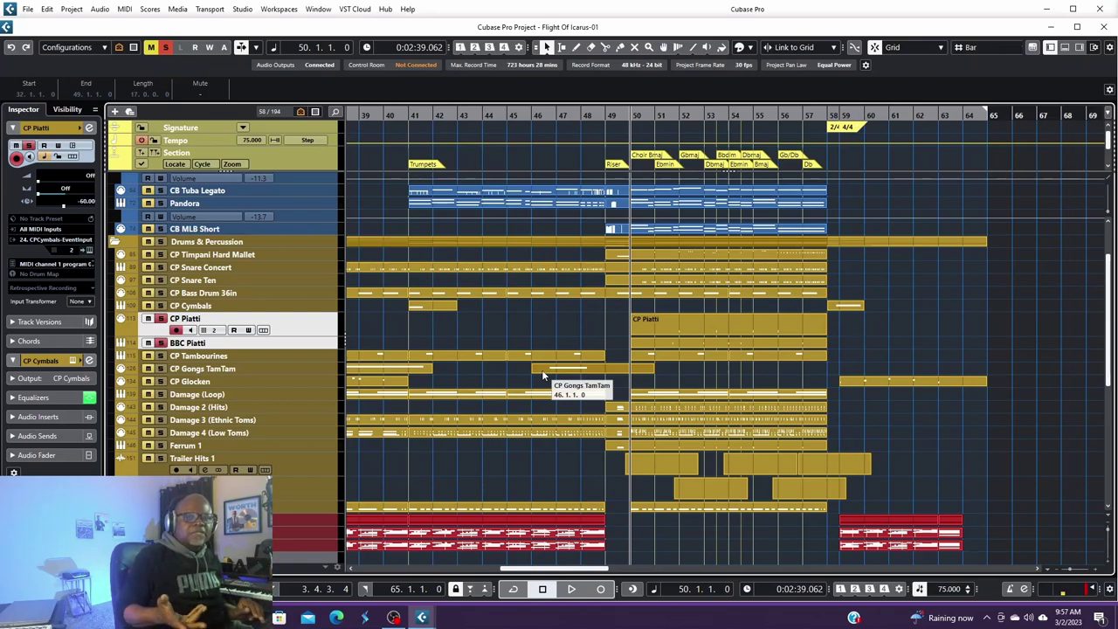
pyautogui.press('space')
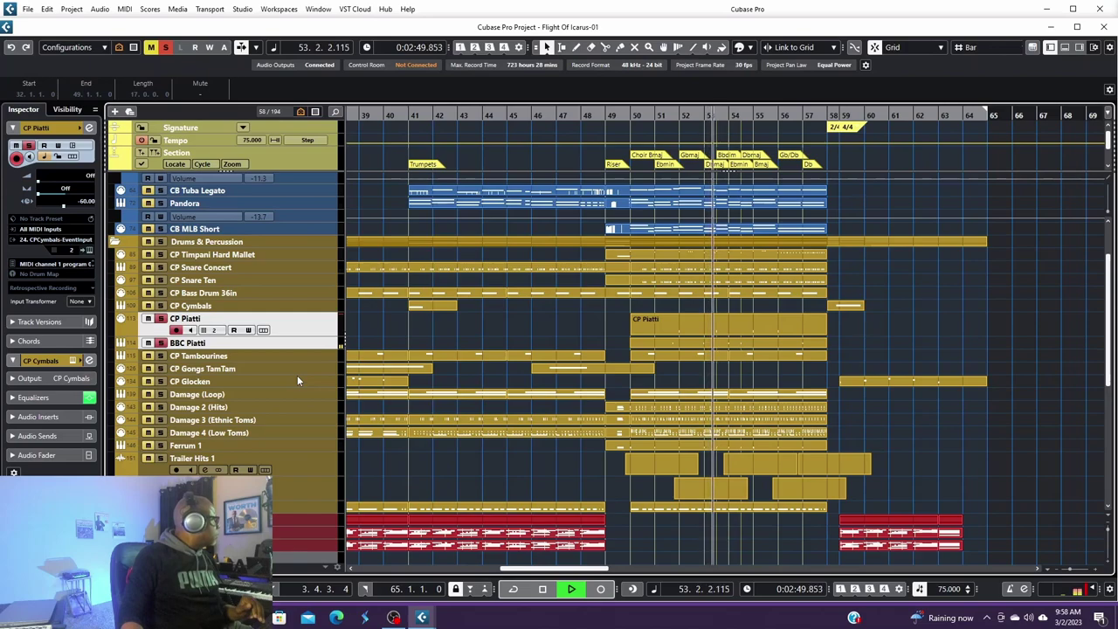
pyautogui.press('space')
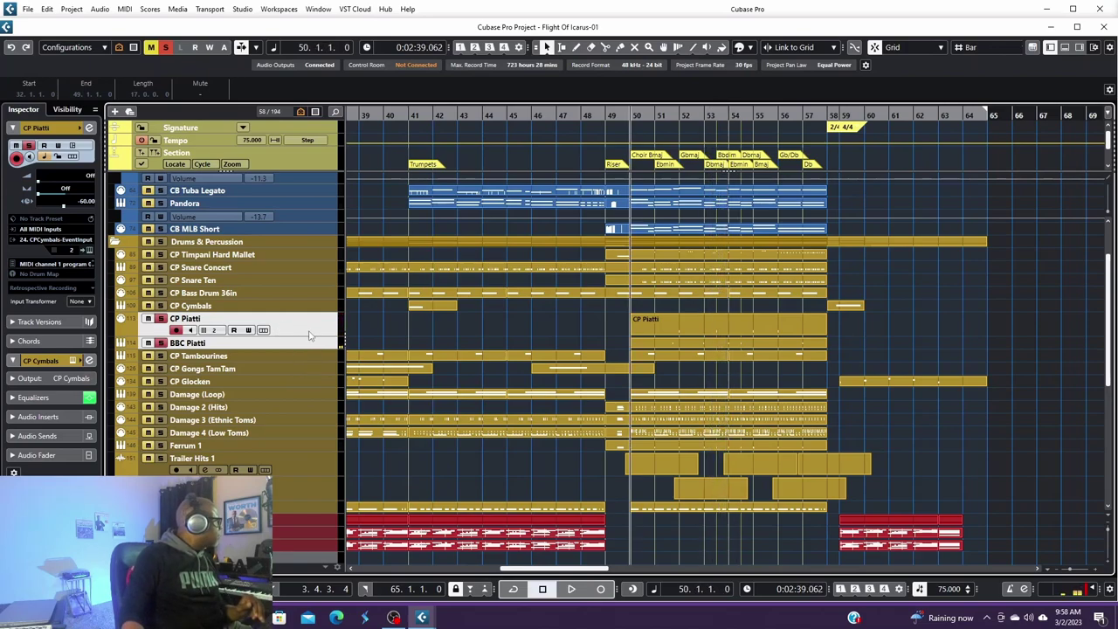
# - Disarm recording on the CP Piatti track and set its MIDI channel to 1
pyautogui.click(176, 330)
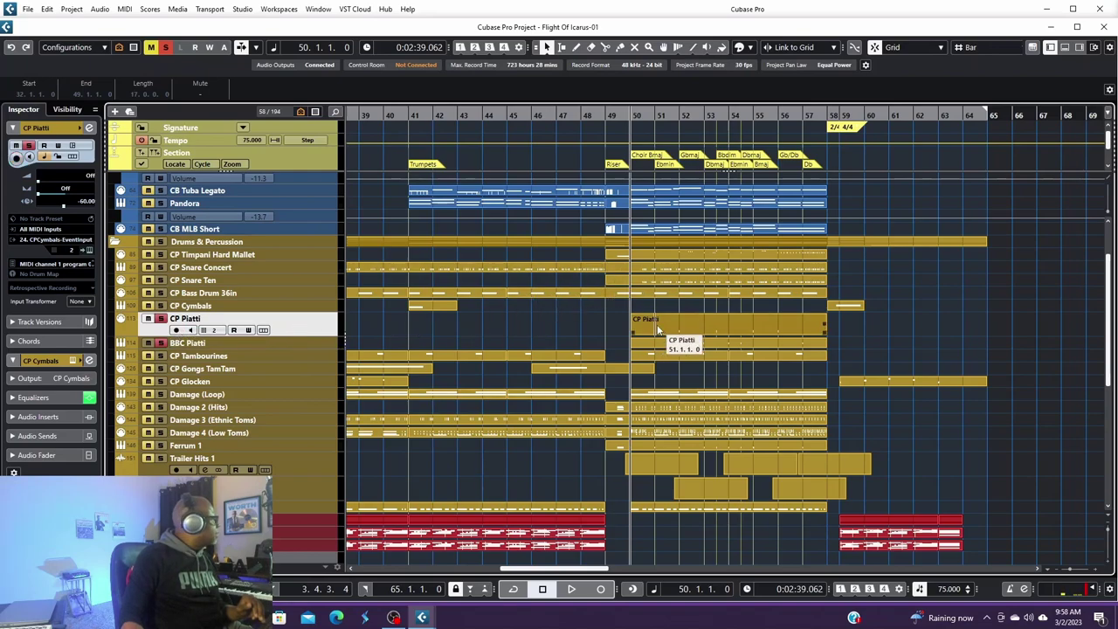
pyautogui.click(142, 327)
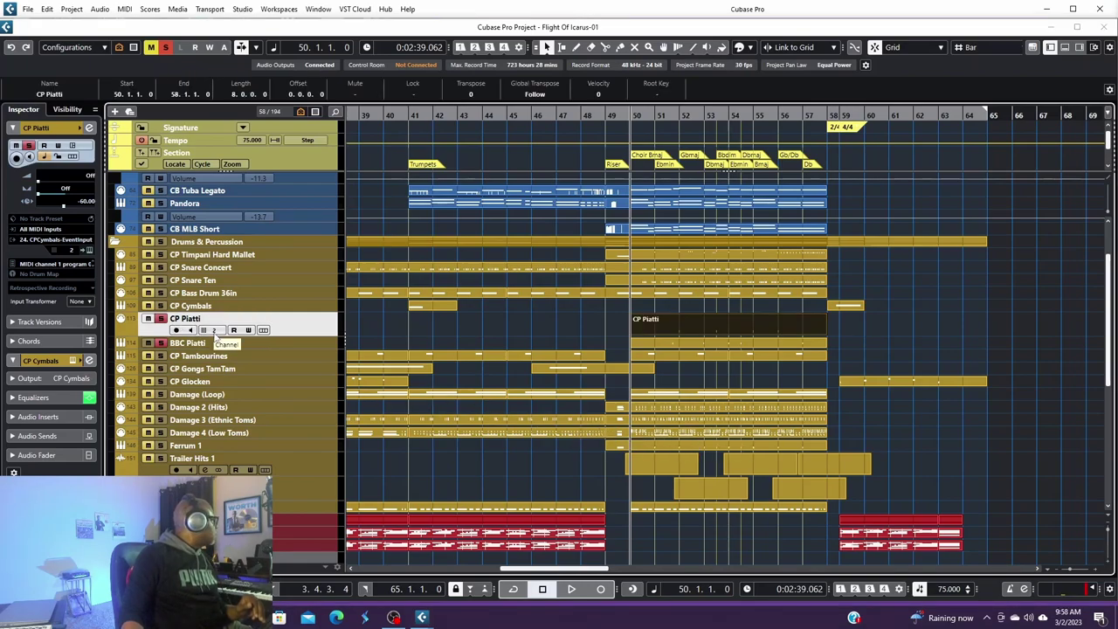
pyautogui.click(215, 331)
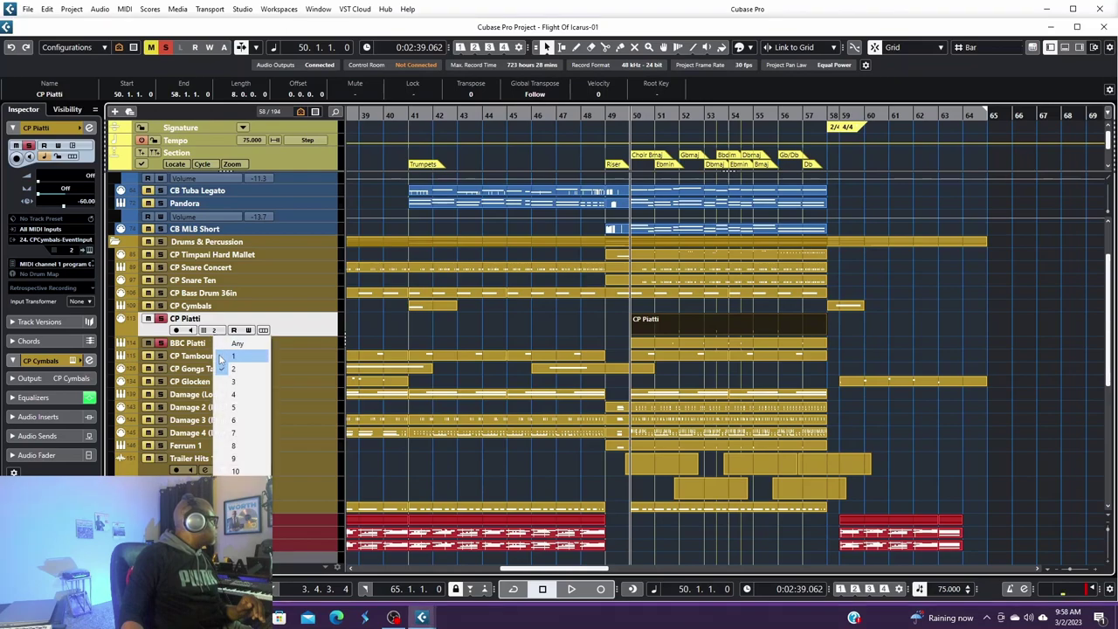
pyautogui.click(222, 357)
# - Play the soloed CP Piatti and BBC Piatti tracks again from bar 50 to hear the new channel setting, and stop
pyautogui.press('space')
pyautogui.press('space')
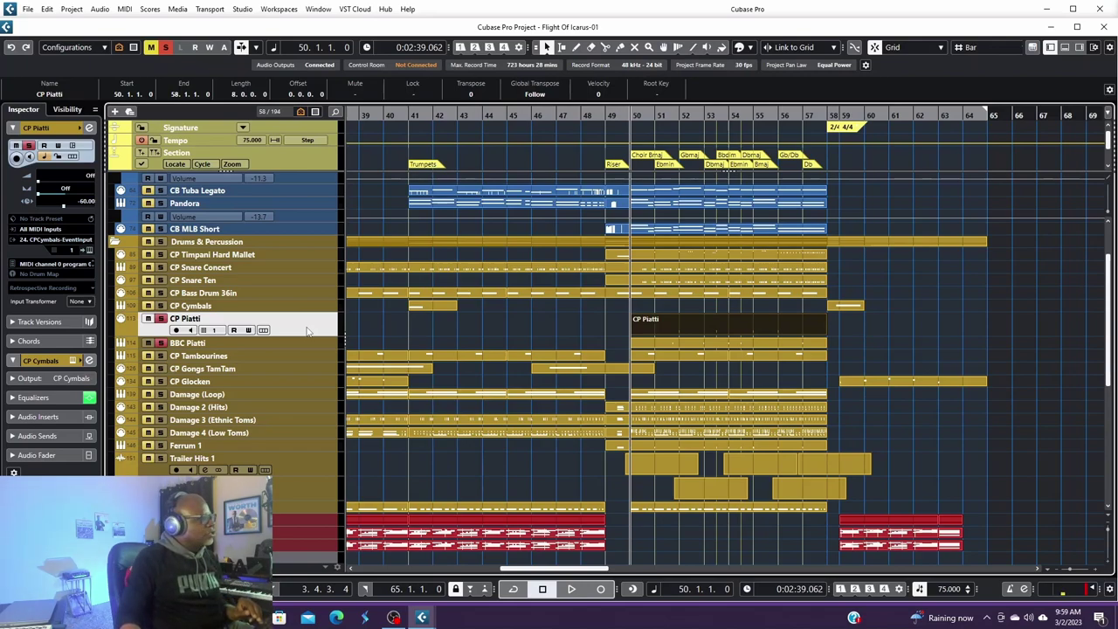
pyautogui.press('space')
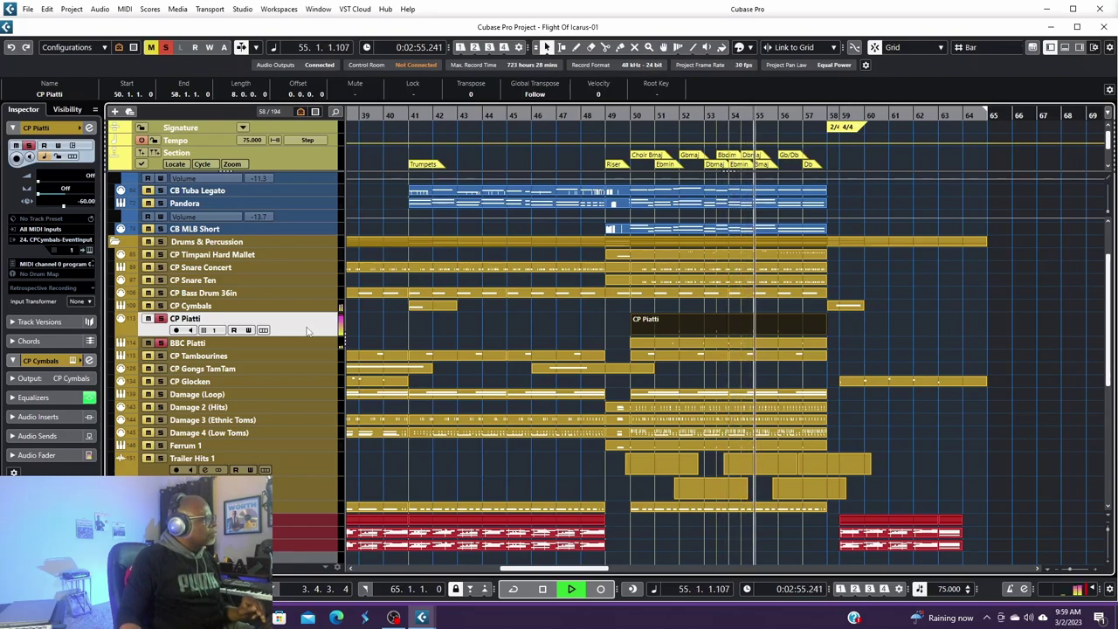
pyautogui.press('space')
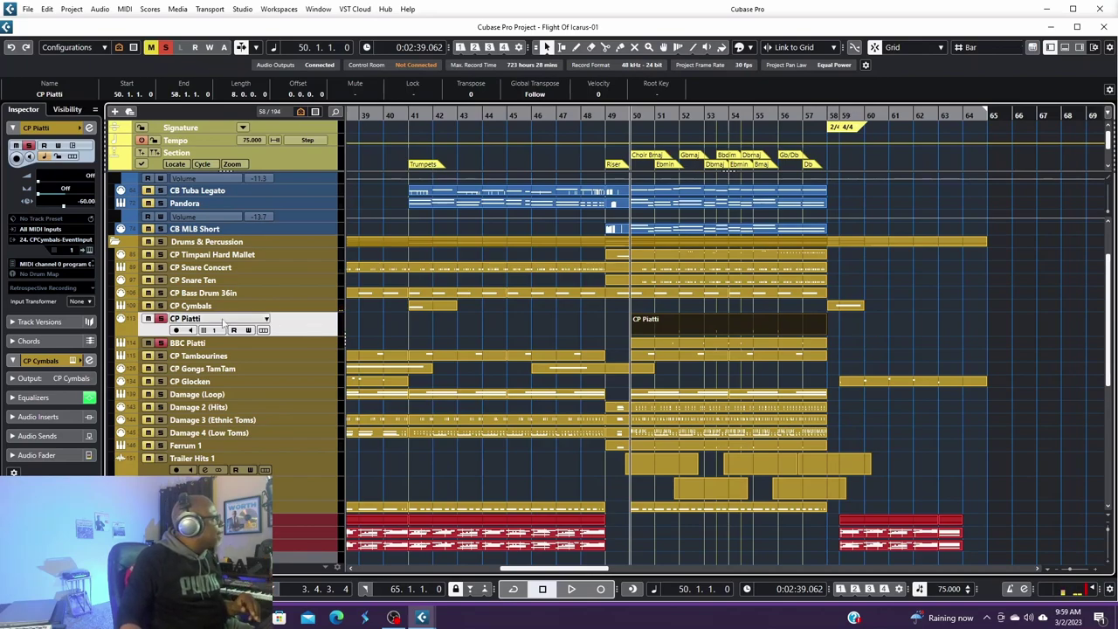
# - Clear the solos on CP Piatti and BBC Piatti and turn automation reading back on for all tracks
pyautogui.click(160, 318)
pyautogui.click(161, 343)
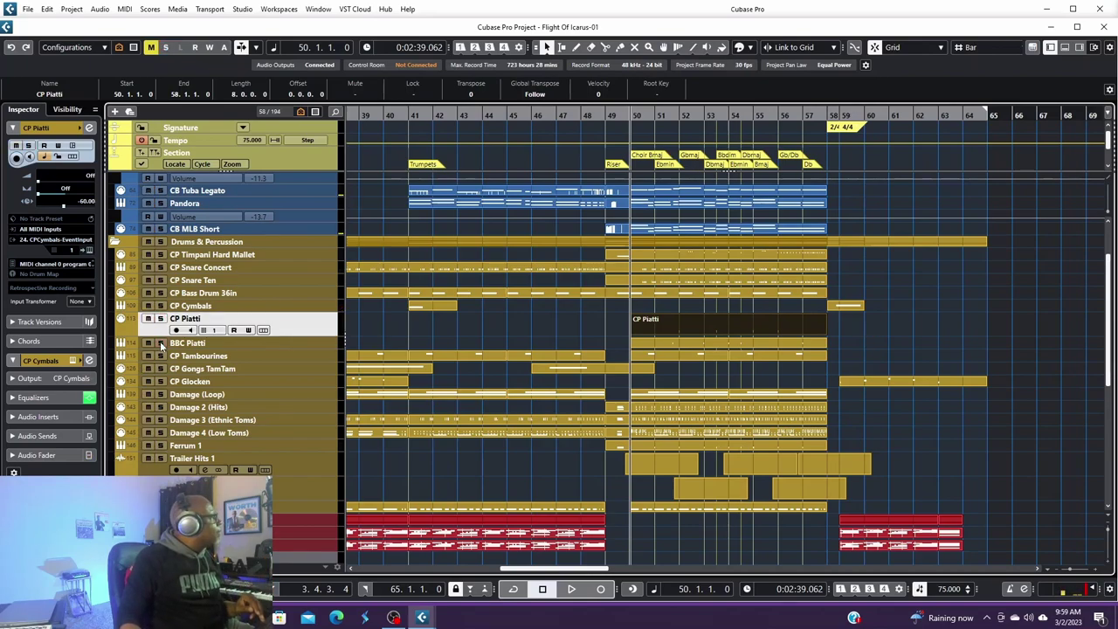
pyautogui.click(195, 48)
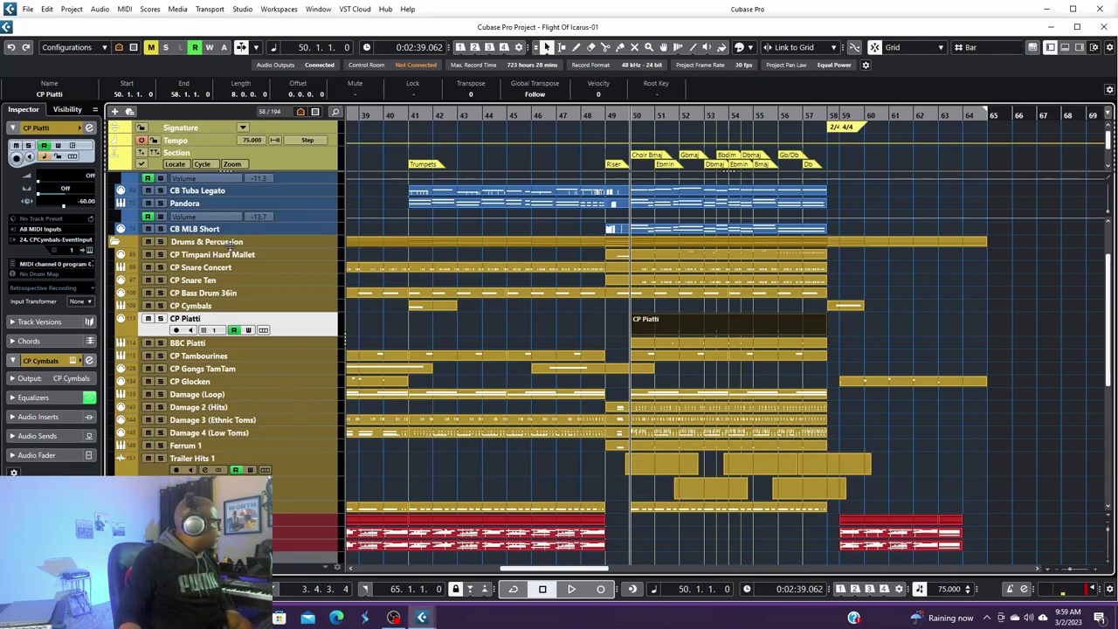
# - With automation reading off for all tracks, solo the Drums & Percussion folder, play it from bar 50, stop, and clear the solo
pyautogui.click(194, 46)
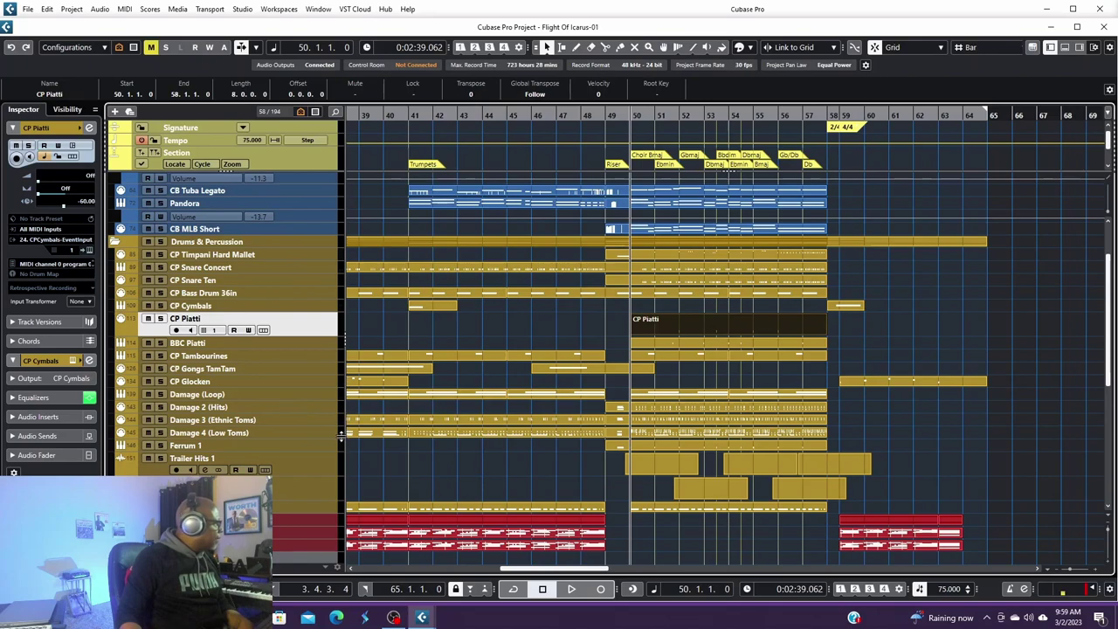
pyautogui.click(160, 242)
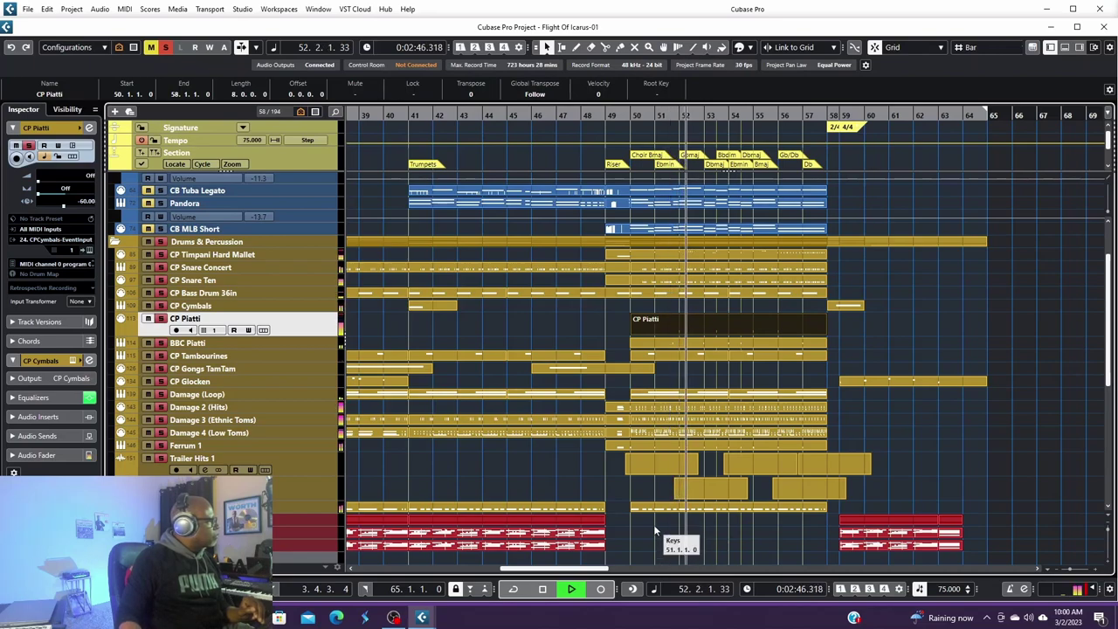
pyautogui.scroll(3, 650, 489)
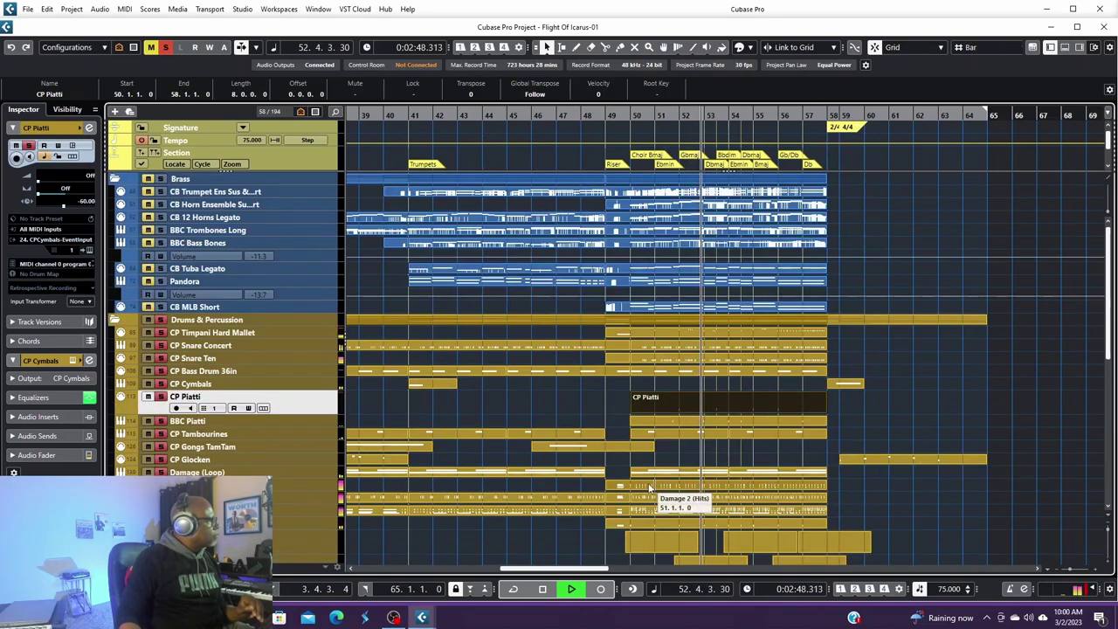
pyautogui.scroll(-3, 649, 489)
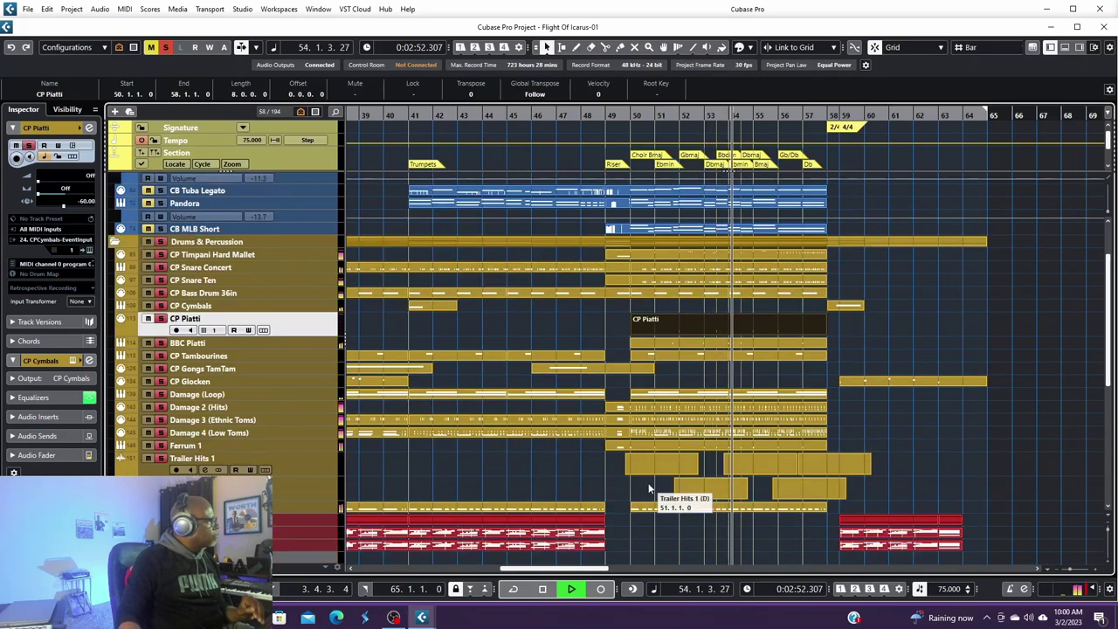
pyautogui.press('space')
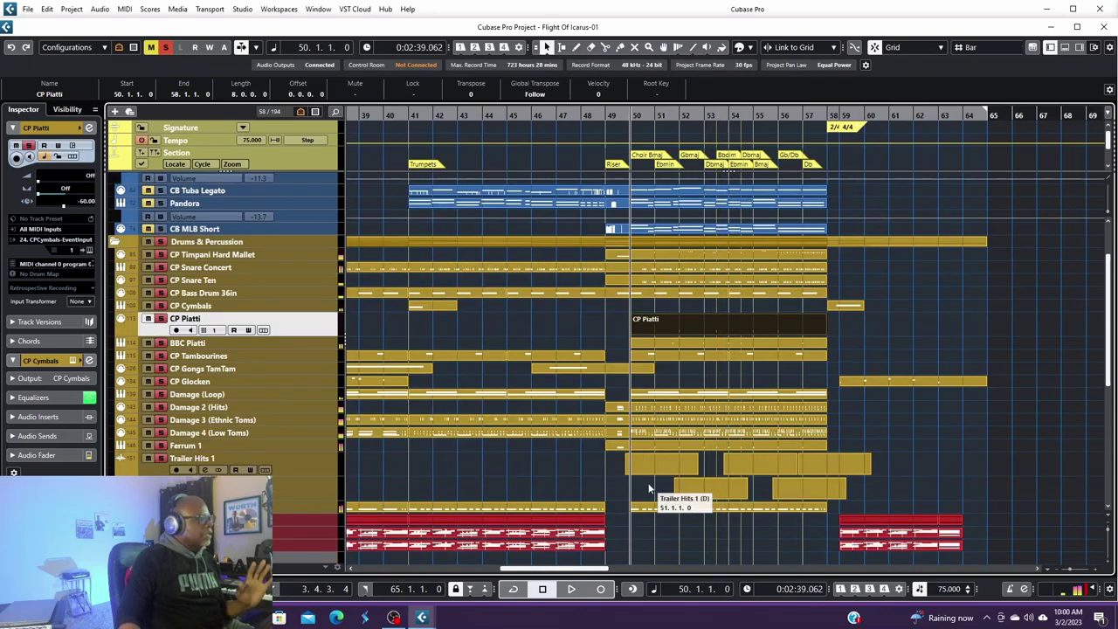
pyautogui.click(159, 243)
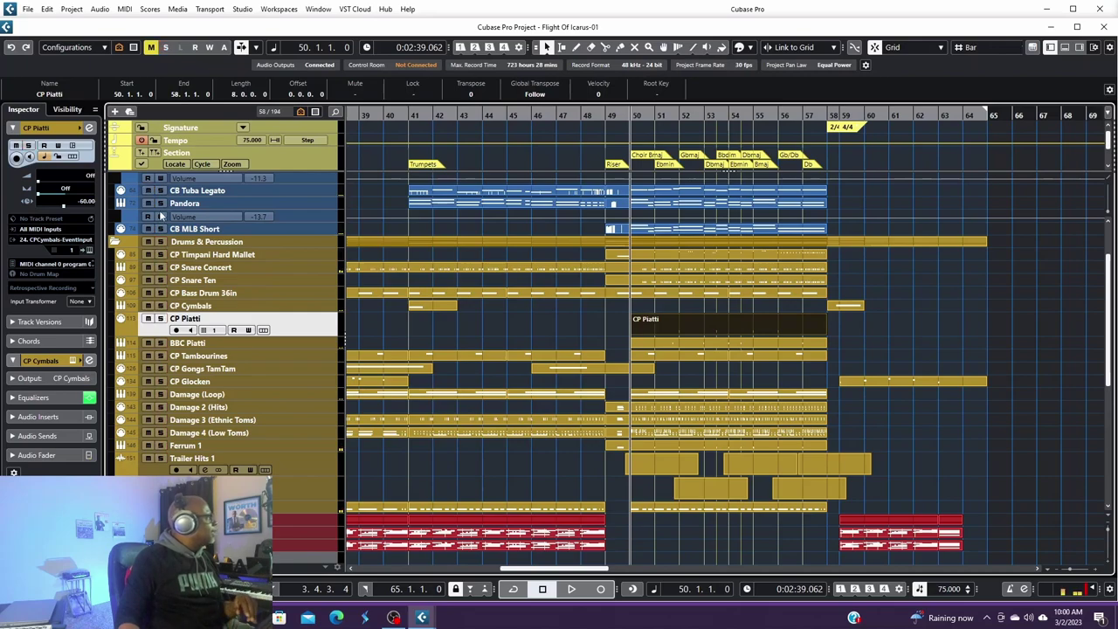
# - Turn automation reading back on for all tracks and place the playhead at bar 49, the start of the Riser section
pyautogui.click(195, 47)
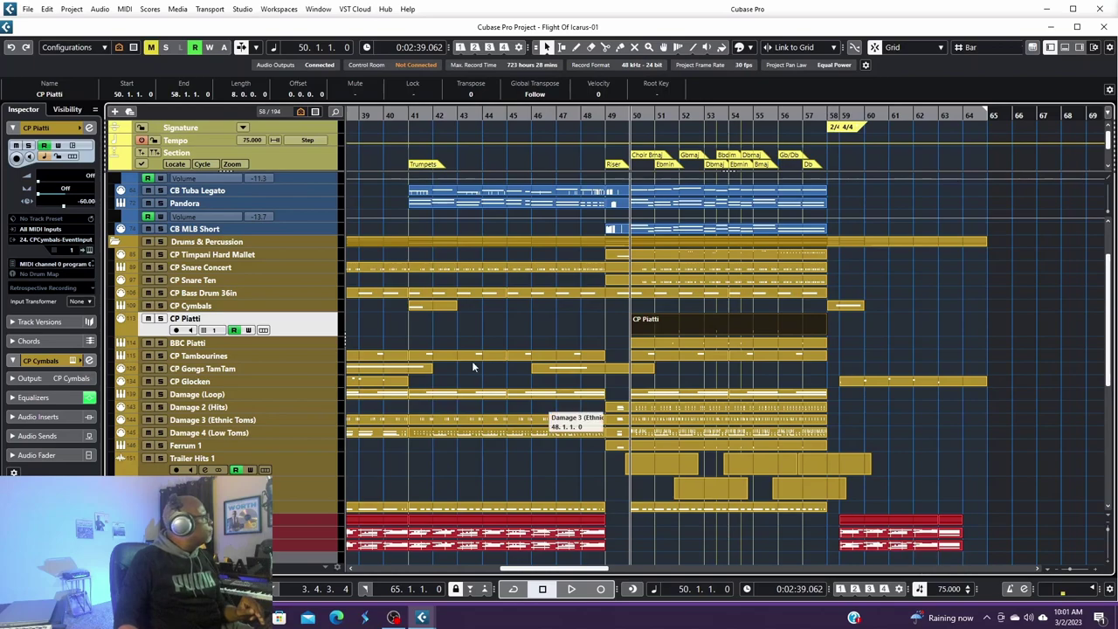
pyautogui.click(605, 116)
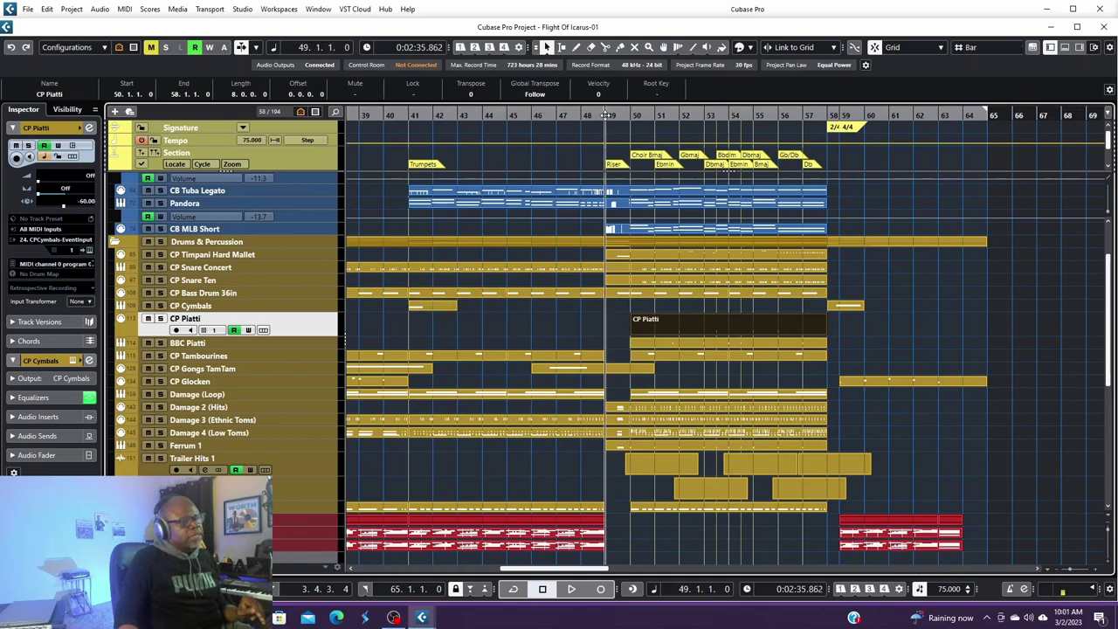